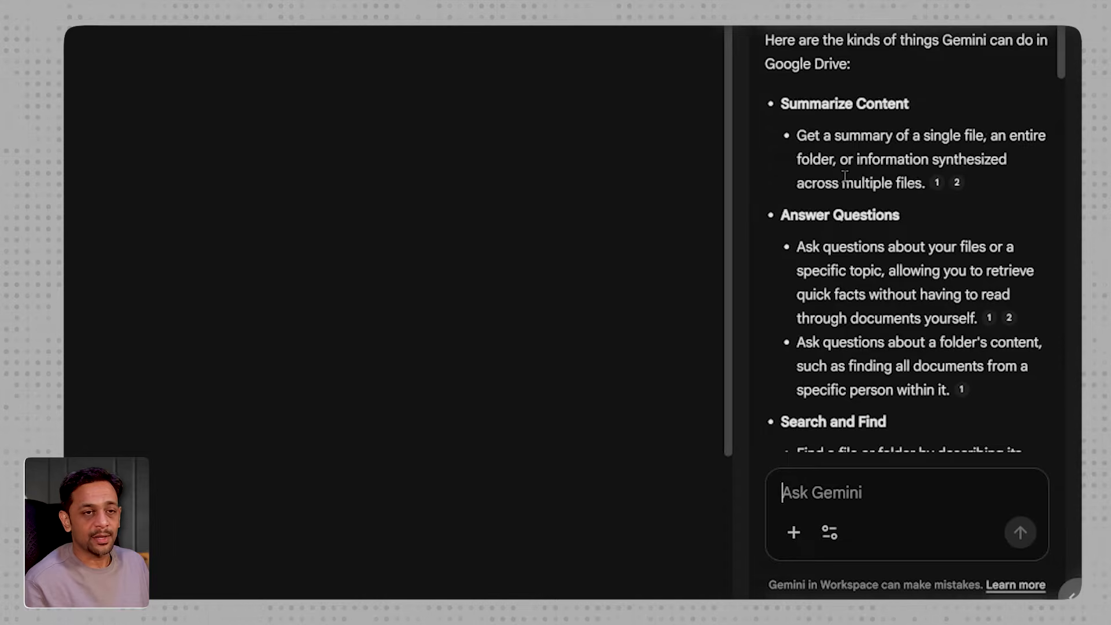
- Read through Gemini's full answer about what it can do in Google Drive, including the closing note and sources
scroll(818, 175, "down", 2)
scroll(849, 224, "down", 2)
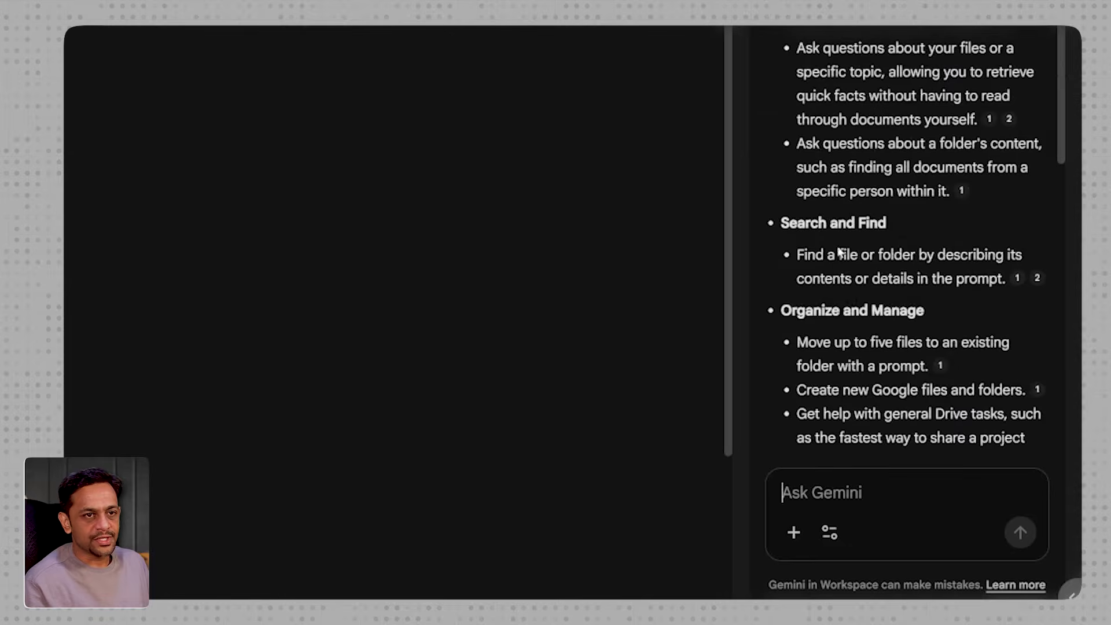
scroll(885, 238, "down", 2)
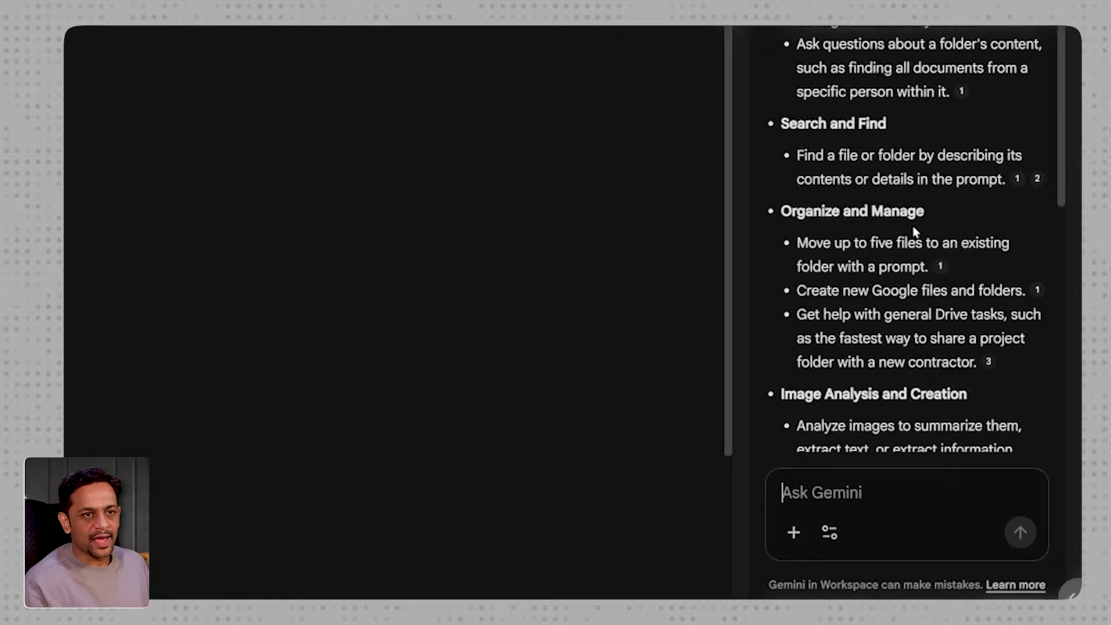
scroll(845, 237, "down", 2)
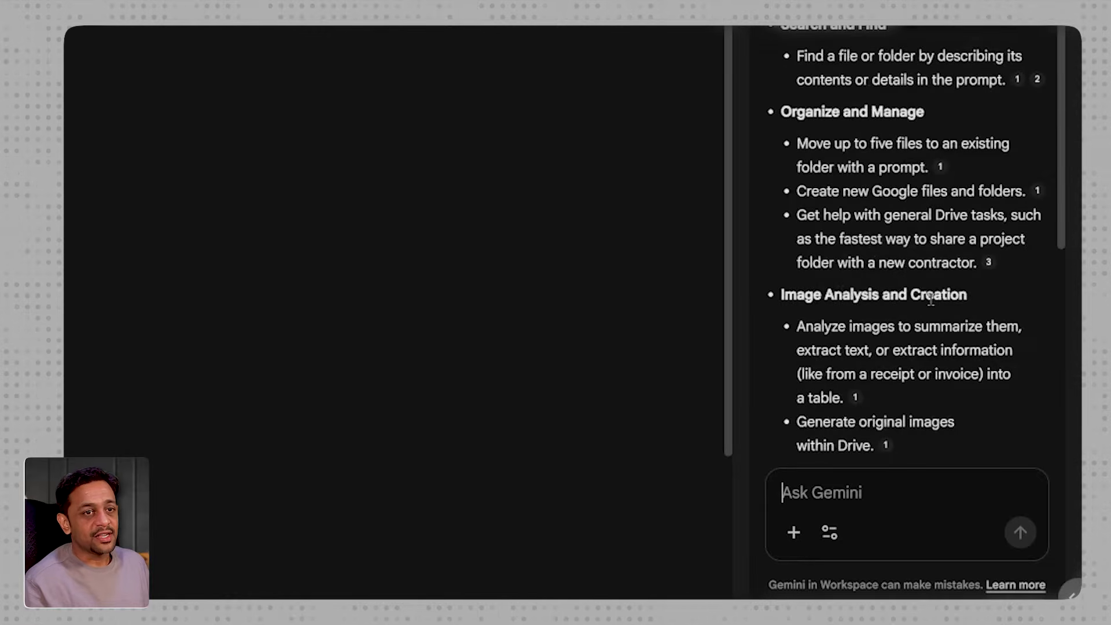
scroll(903, 292, "down", 4)
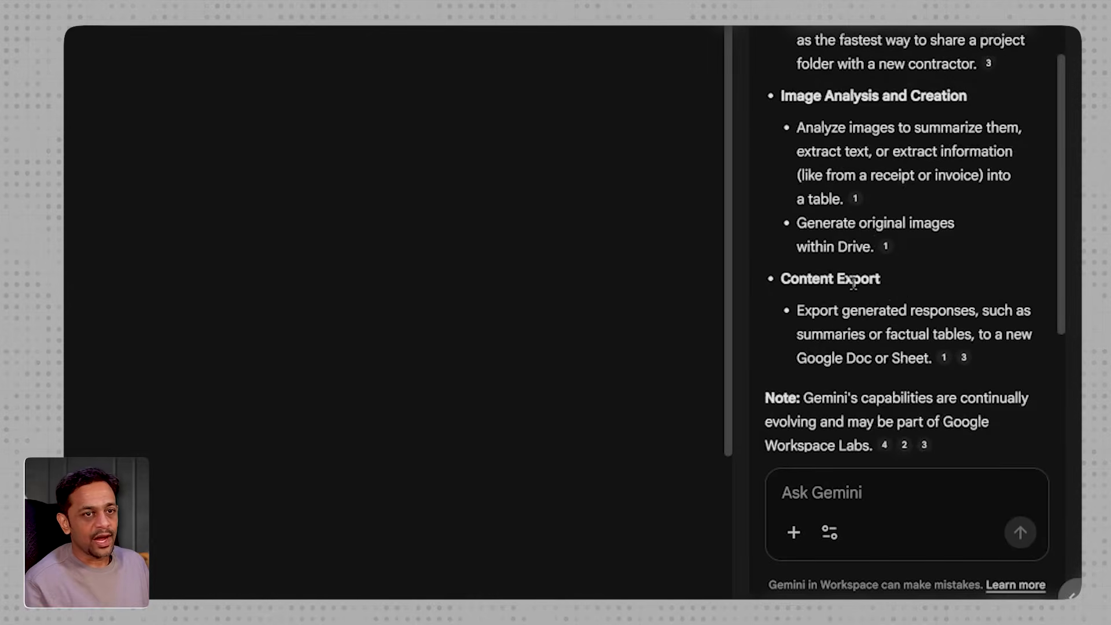
scroll(909, 297, "down", 4)
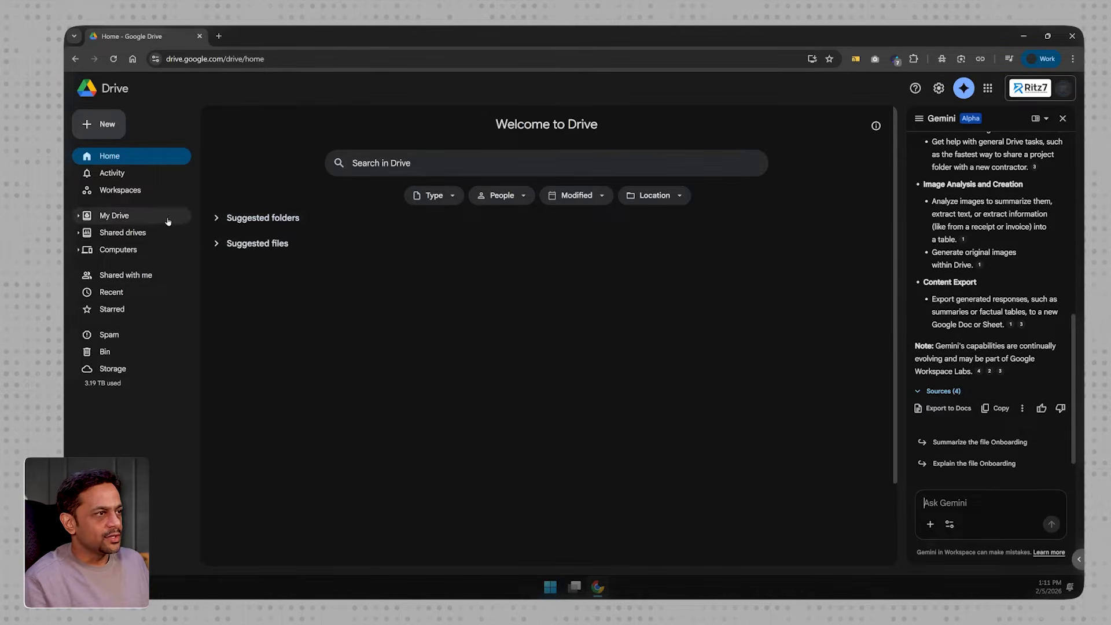
- Open the Google series folder in My Drive and expand its Insights from Gemini section
left_click(110, 215)
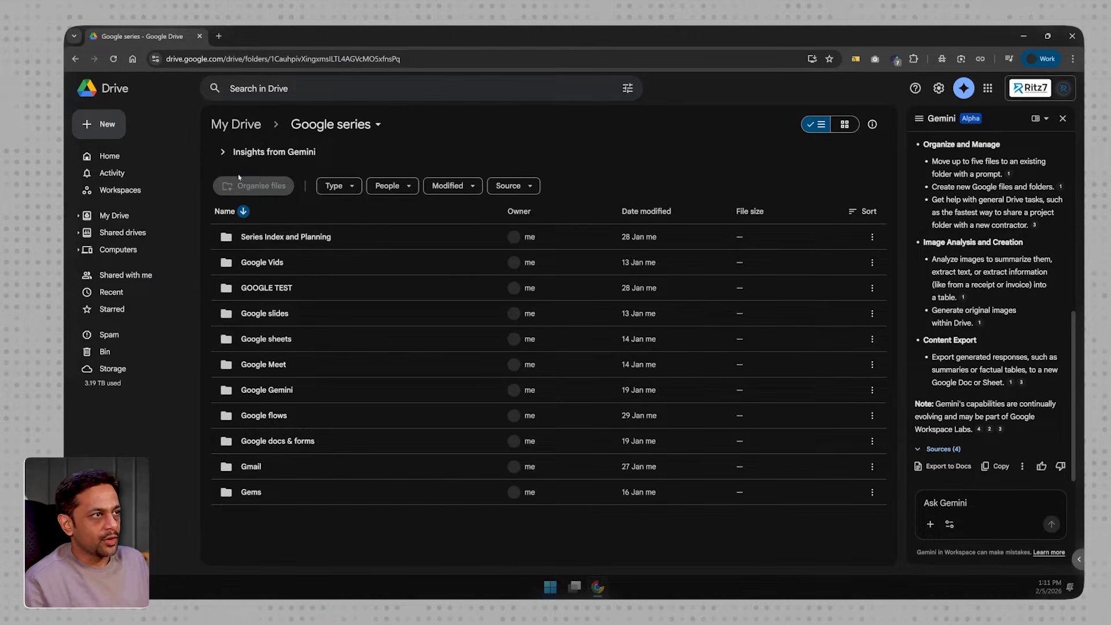
left_click(222, 153)
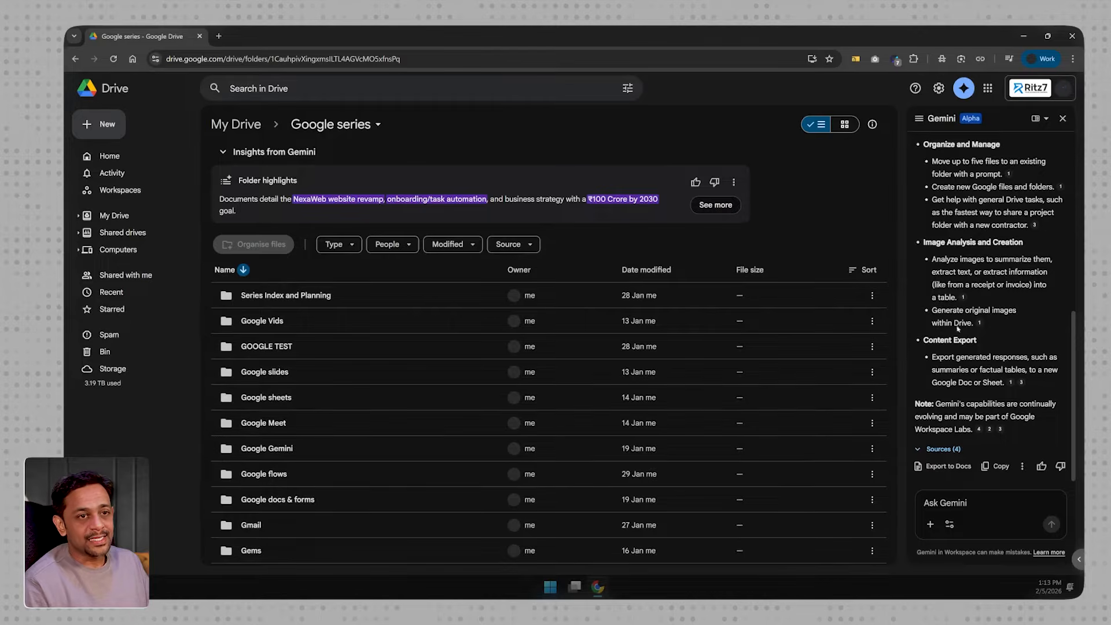
- Close and reopen the Gemini assistant, then have it summarize the Google series folder
left_click(1062, 118)
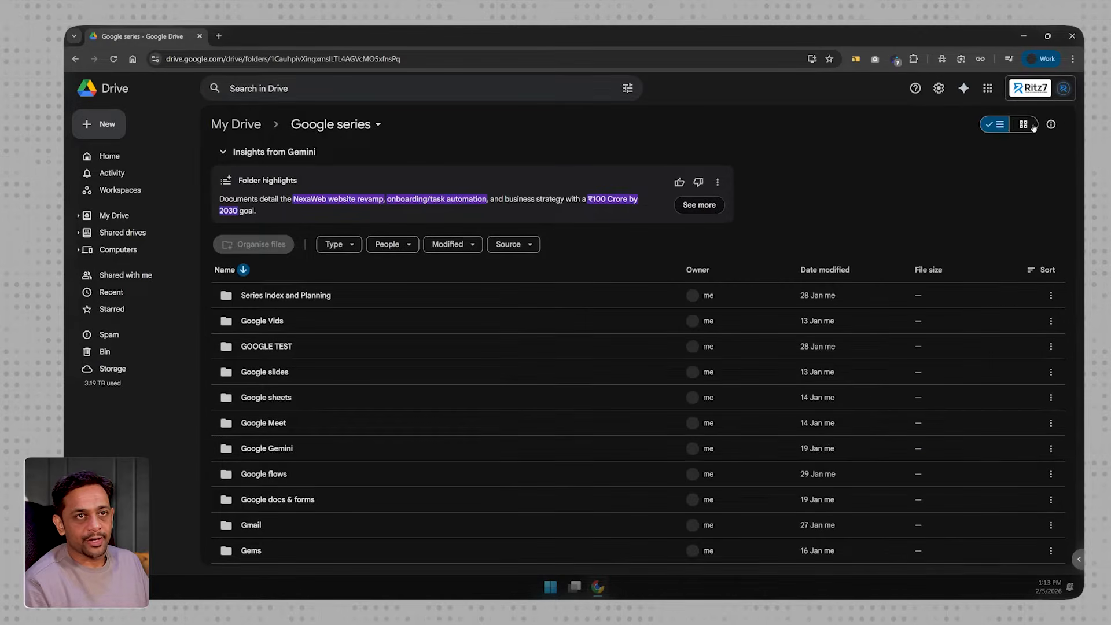
left_click(961, 90)
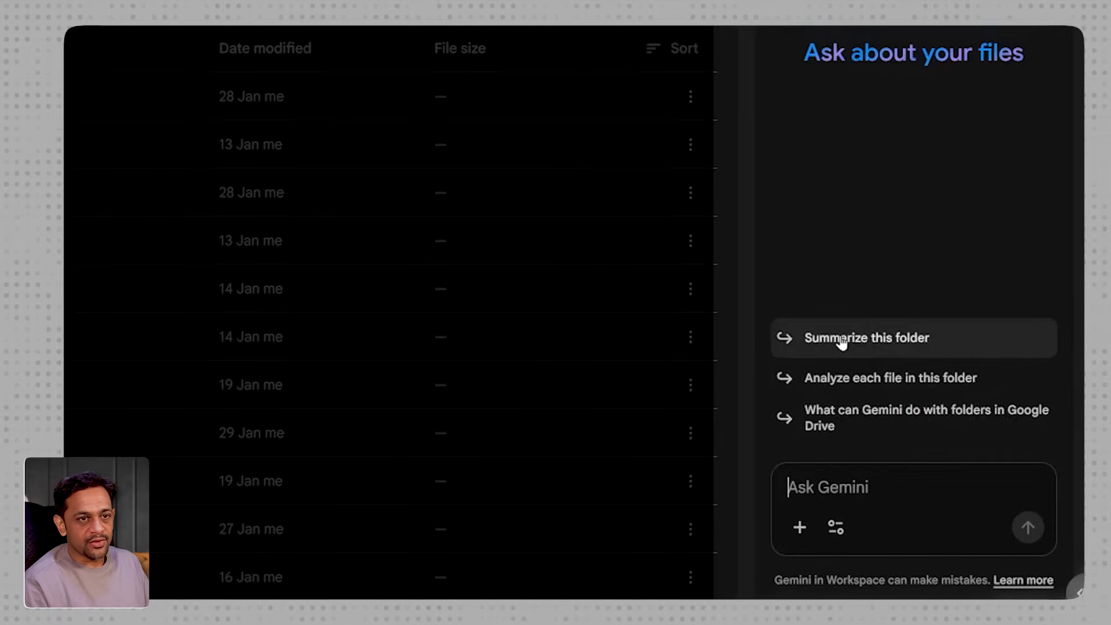
left_click(840, 342)
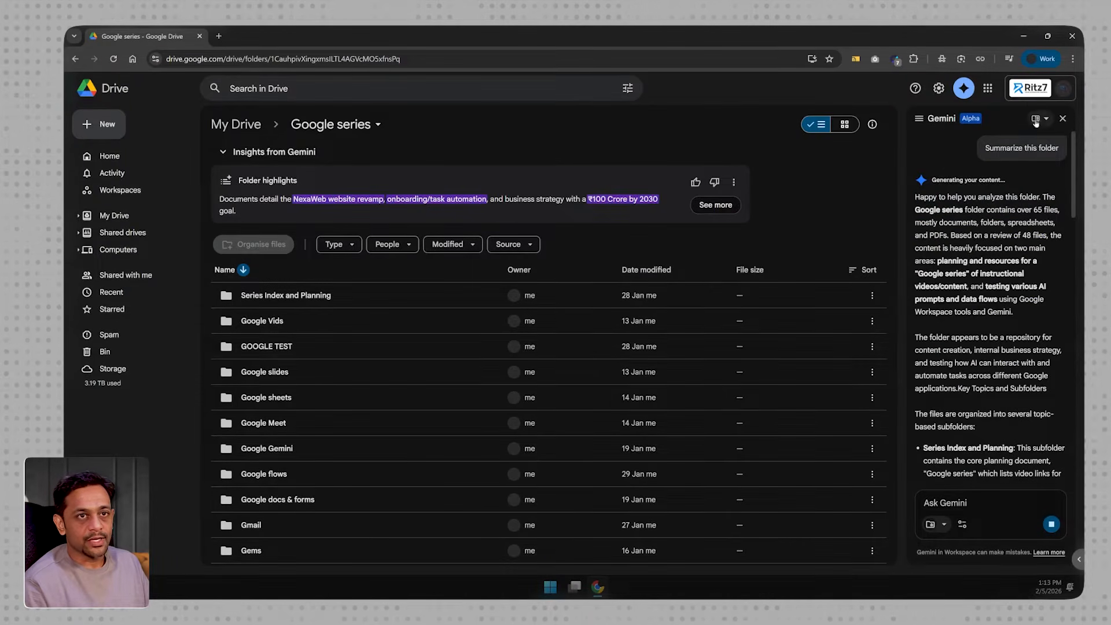
- Switch Gemini to a wider layout and read its summary of the Google series folder
left_click(1041, 119)
left_click(982, 158)
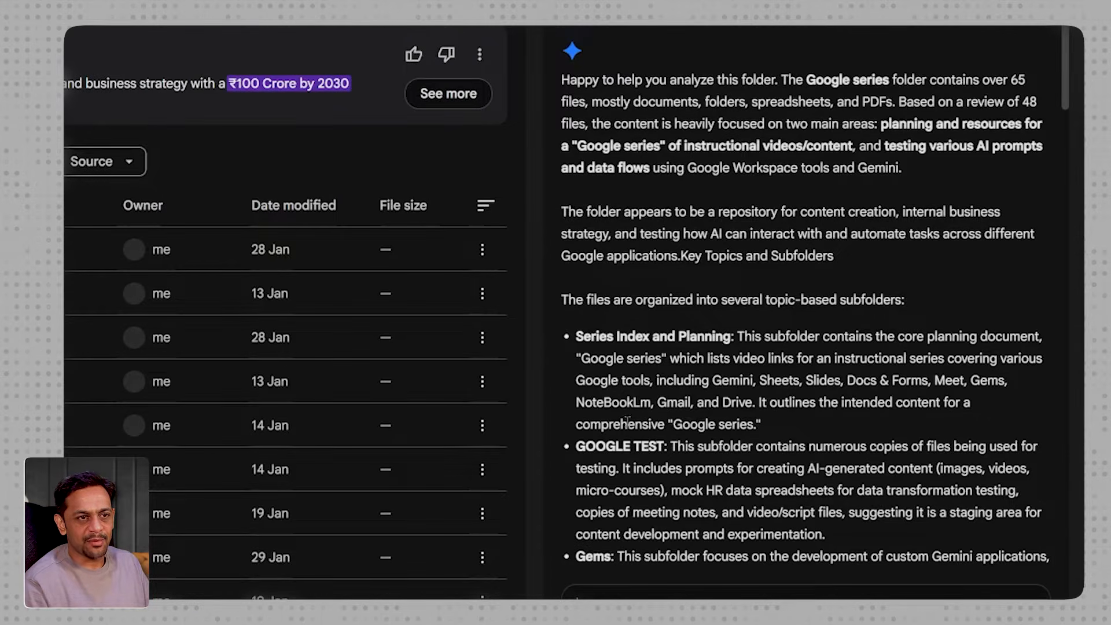
scroll(671, 437, "down", 2)
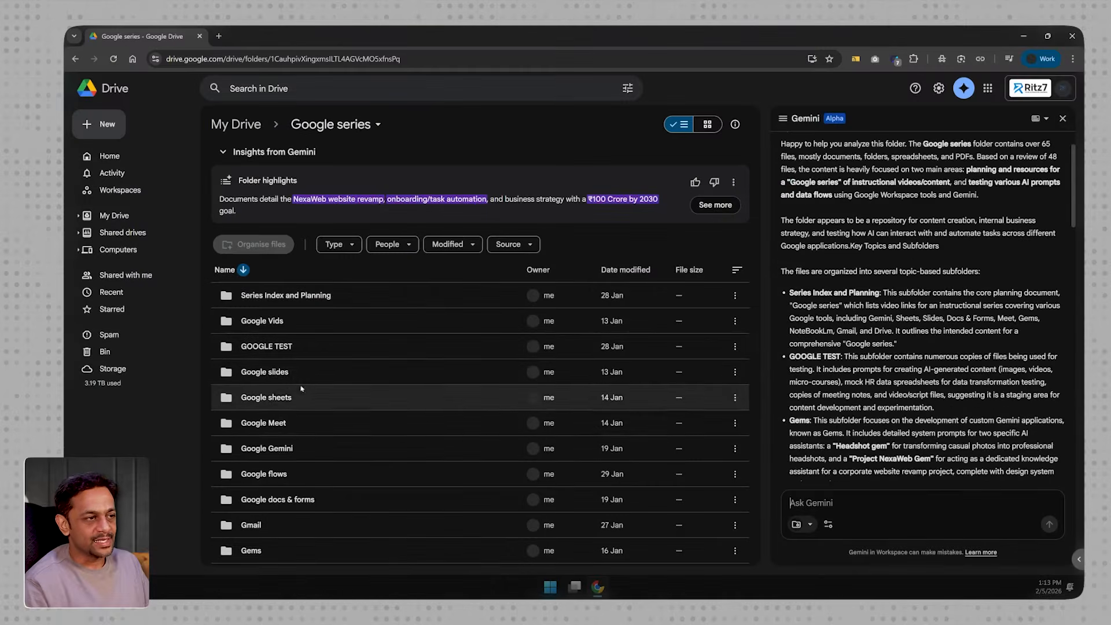
- Have Gemini summarise the GOOGLE TEST subfolder
left_click(289, 348)
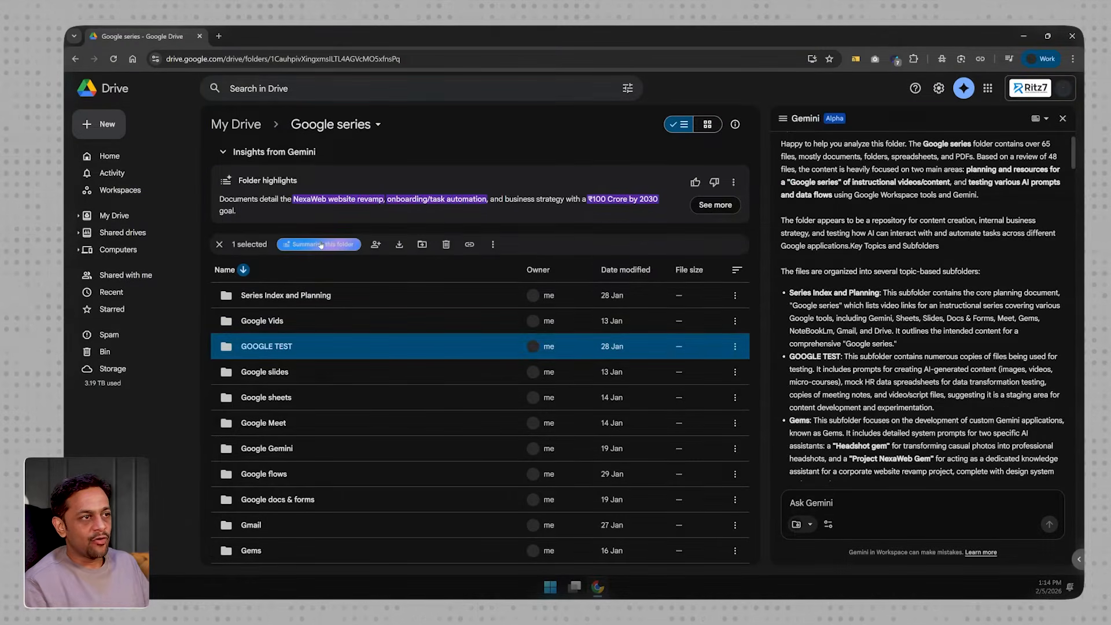
left_click(291, 244)
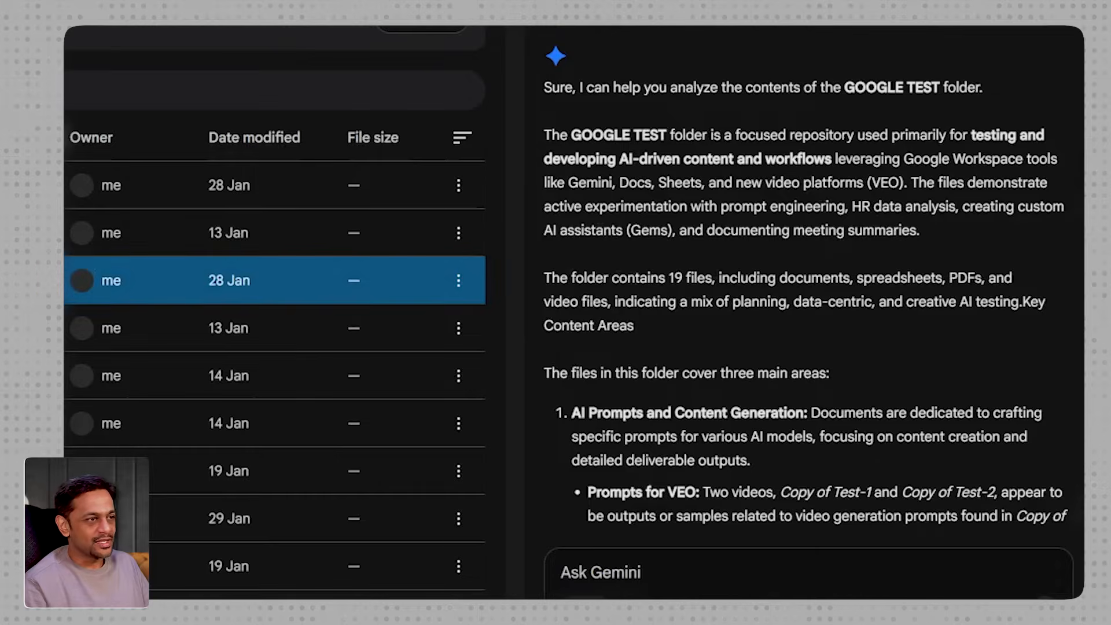
- Open the GOOGLE TEST folder and check whether summarising is offered for all files and for Copy of Test-2
double_click(277, 346)
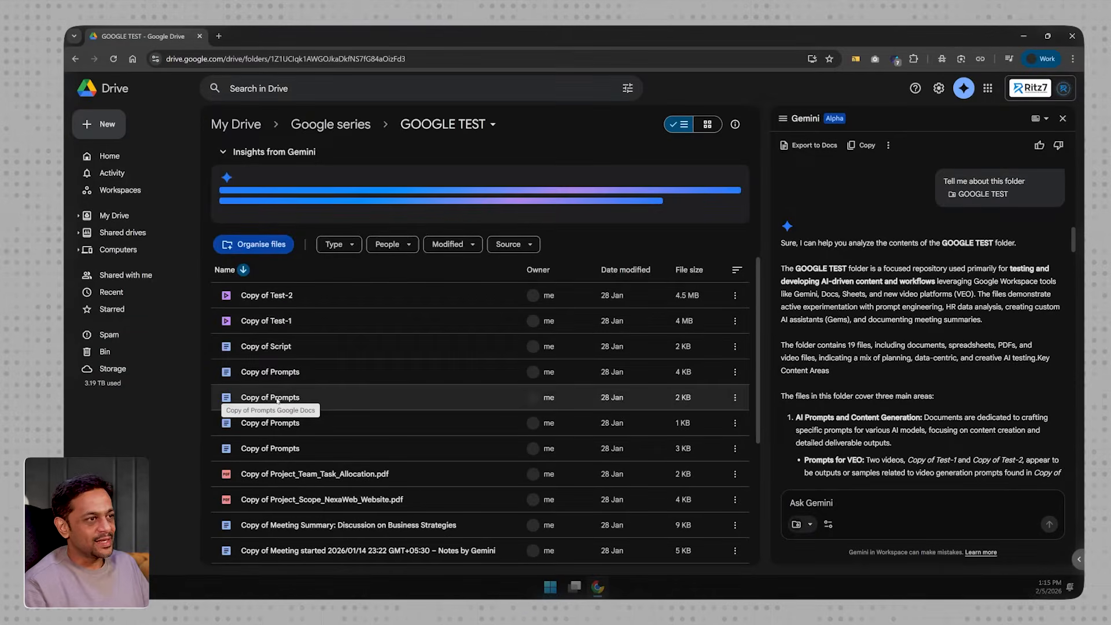
left_click(277, 399)
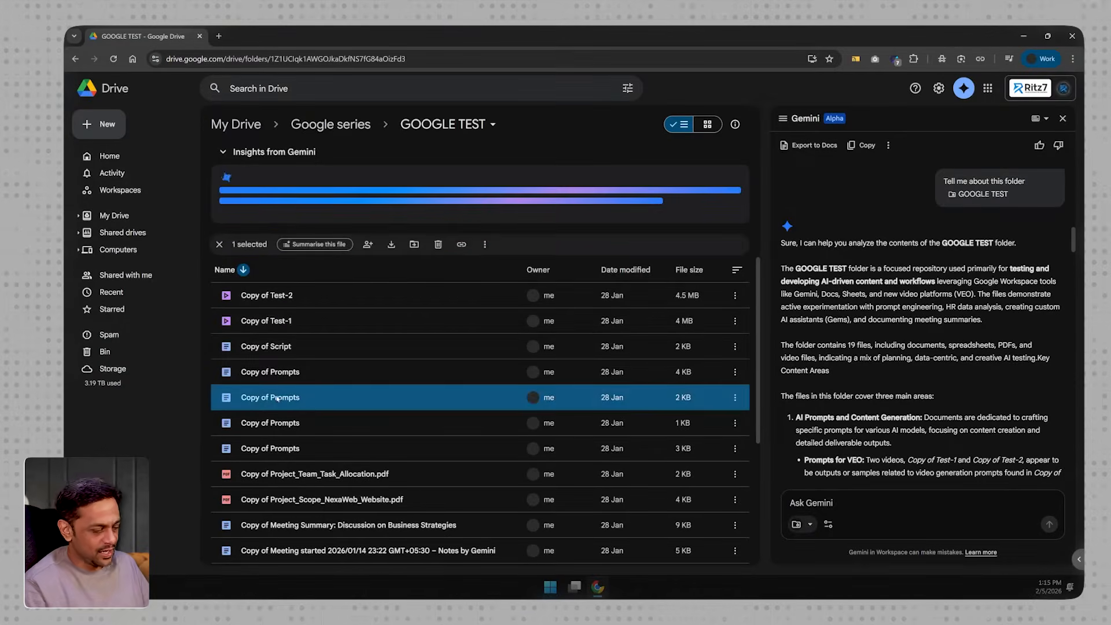
key("ctrl+a")
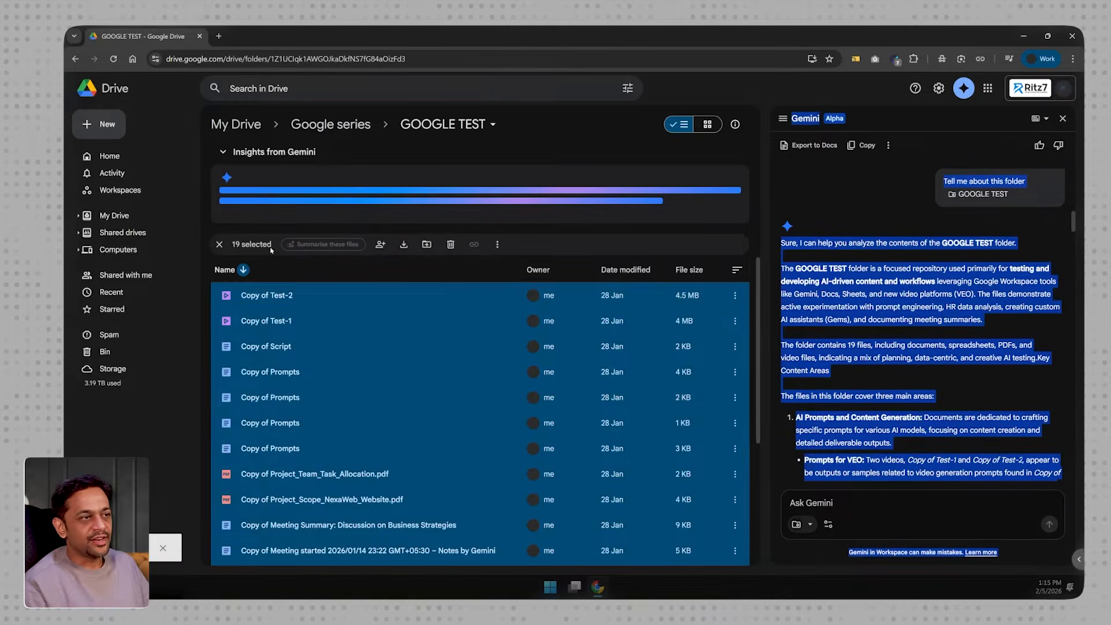
left_click(252, 296)
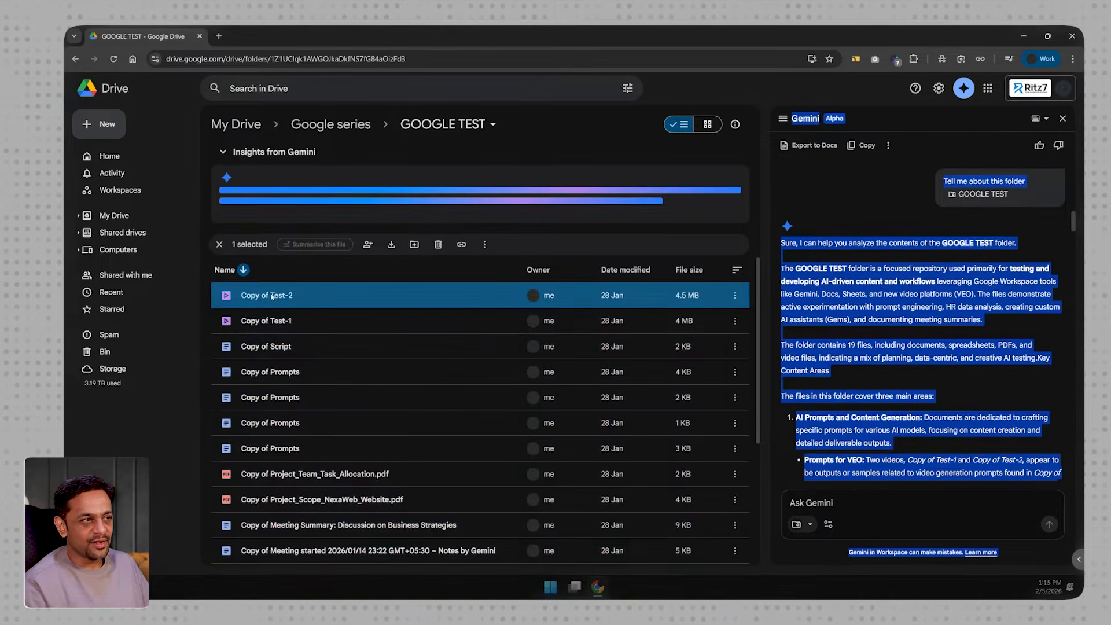
- Have Gemini summarise the Copy of Script file and read through the response to its suggested follow-up questions
left_click(284, 347)
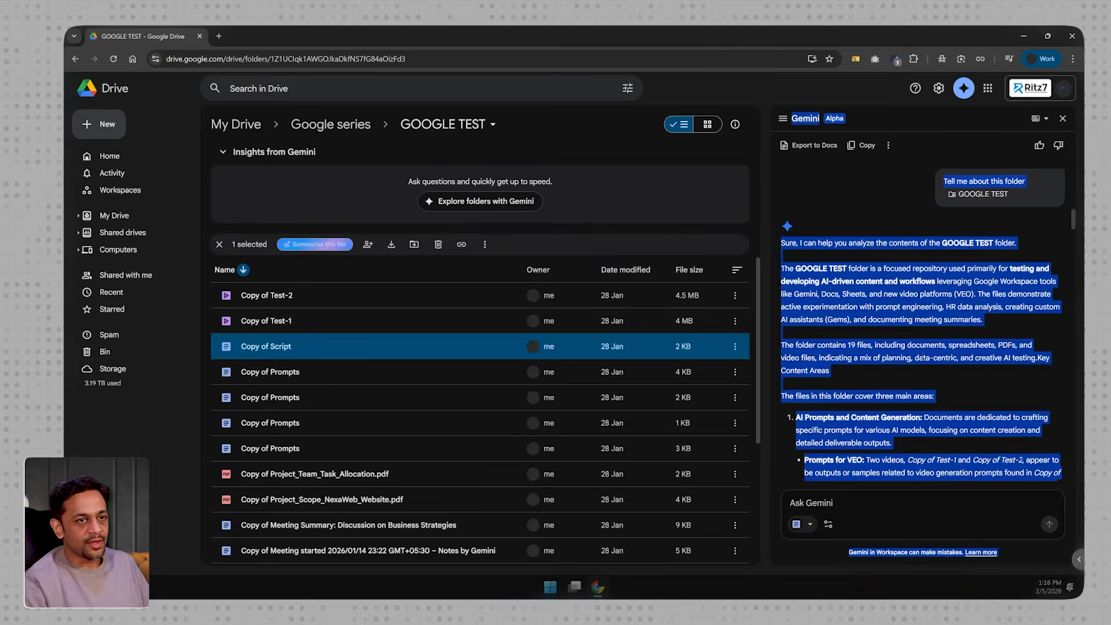
scroll(923, 356, "down", 10)
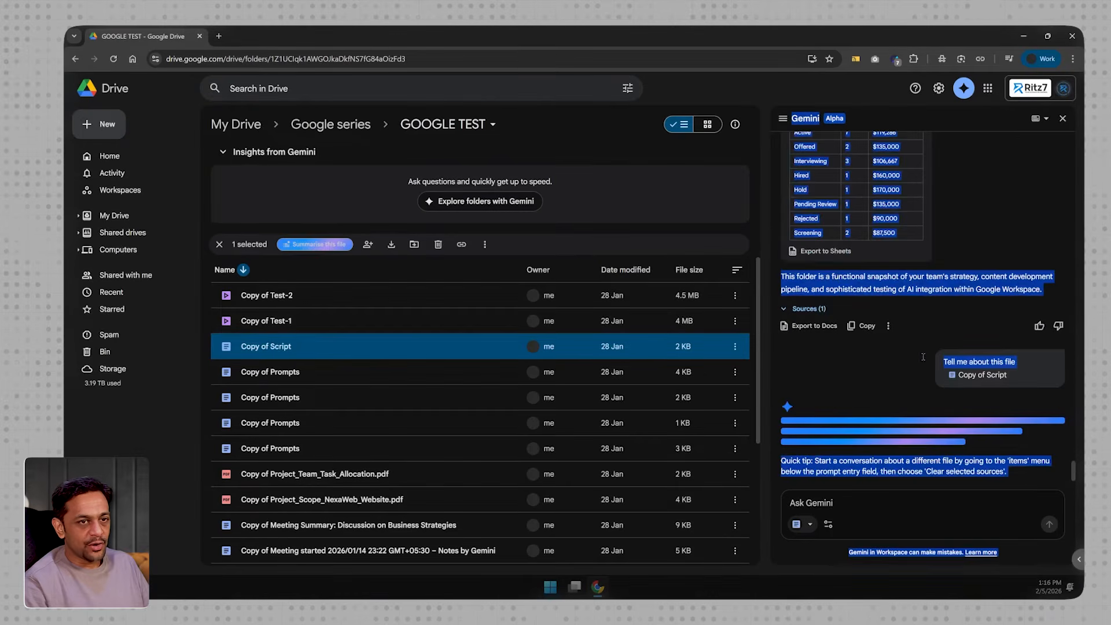
left_click(888, 393)
mouse_move(990, 377)
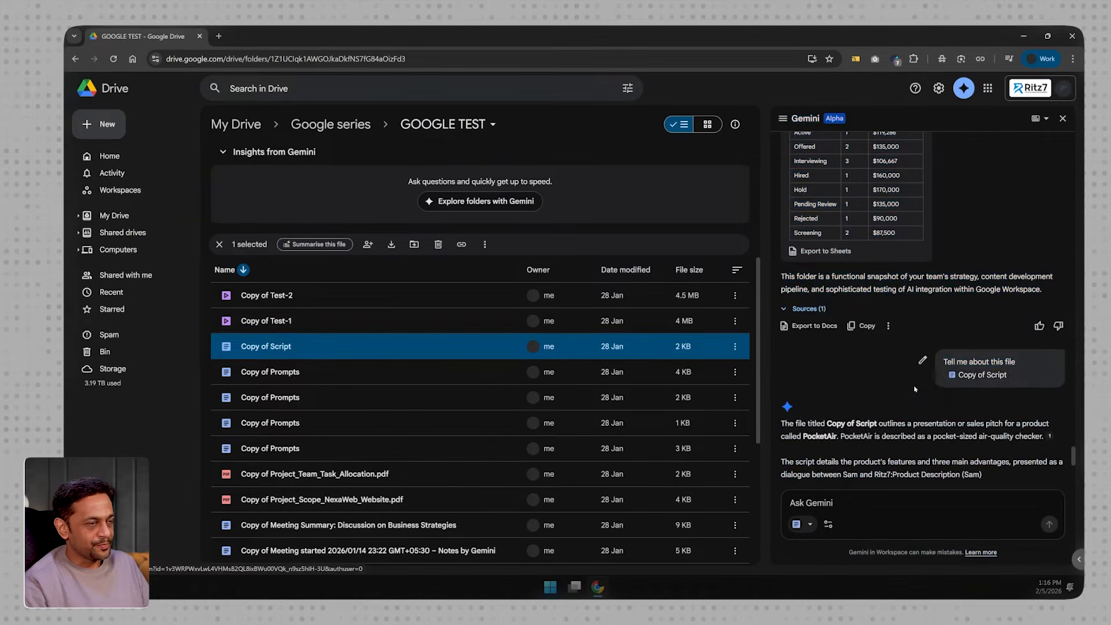
scroll(901, 389, "down", 5)
scroll(852, 309, "up", 2)
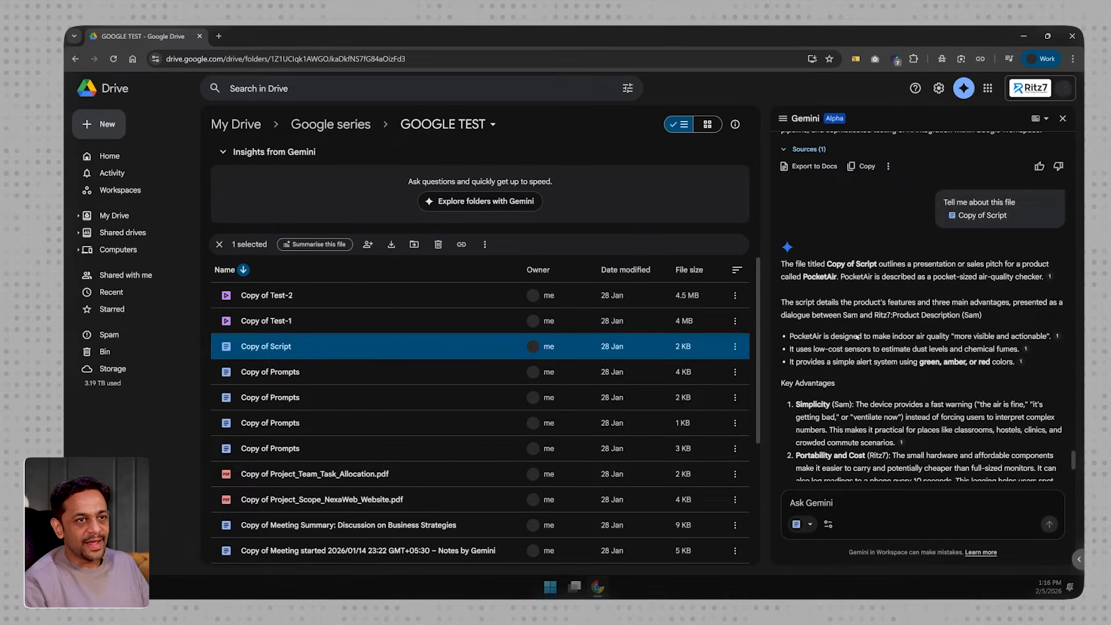
scroll(861, 378, "down", 4)
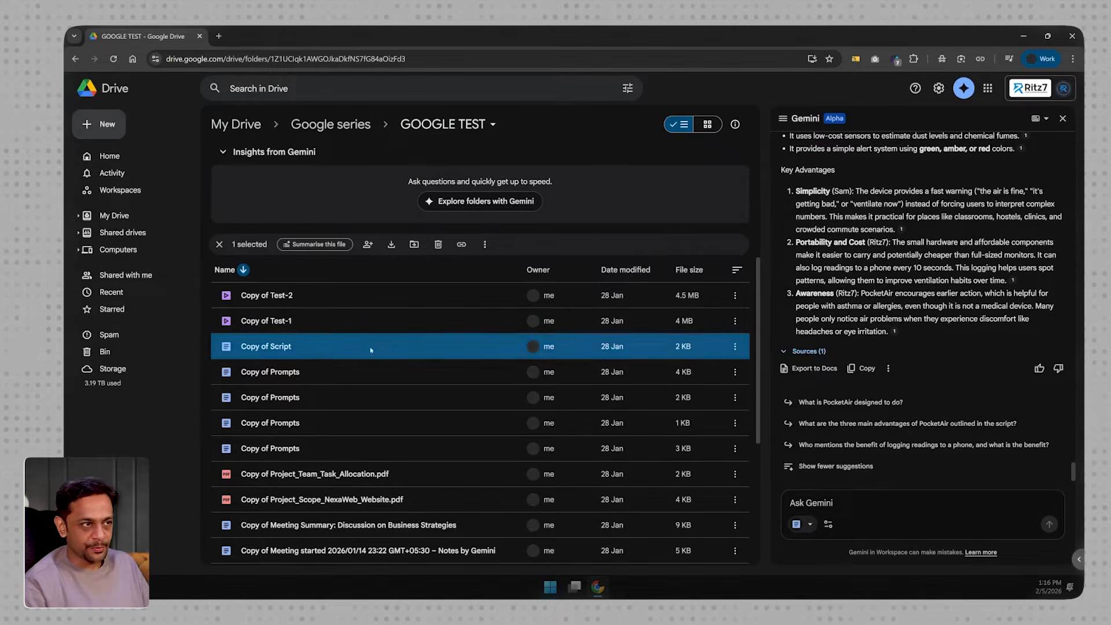
- Have Gemini summarise Copy of Script and the first two Copy of Prompts files together, and read the response
left_click(288, 398, "shift")
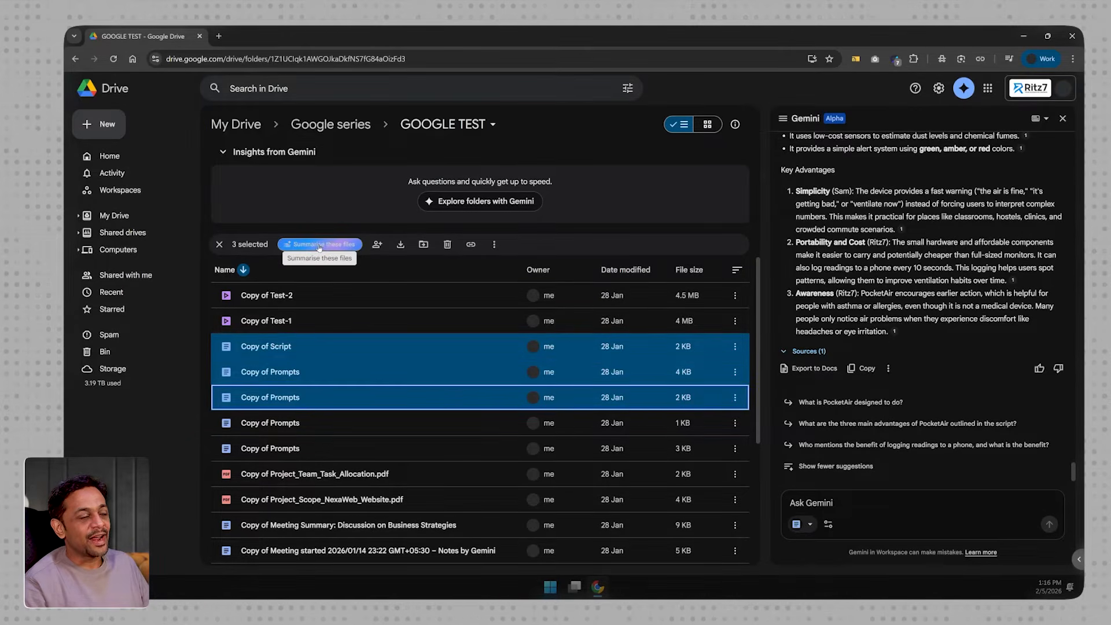
left_click(319, 245)
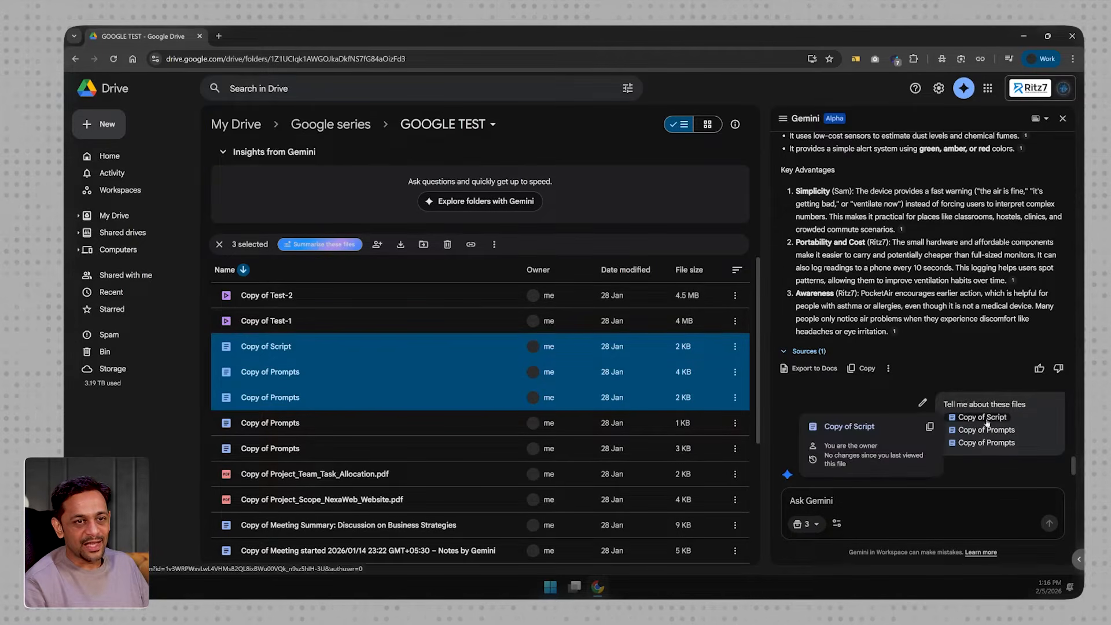
mouse_move(1002, 433)
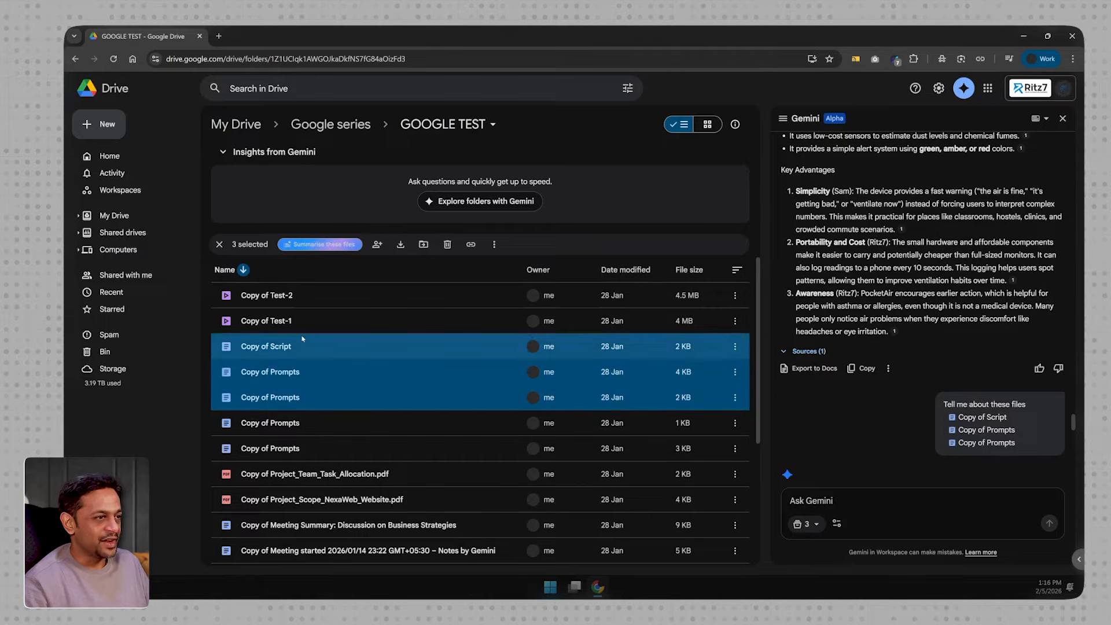
scroll(907, 342, "down", 3)
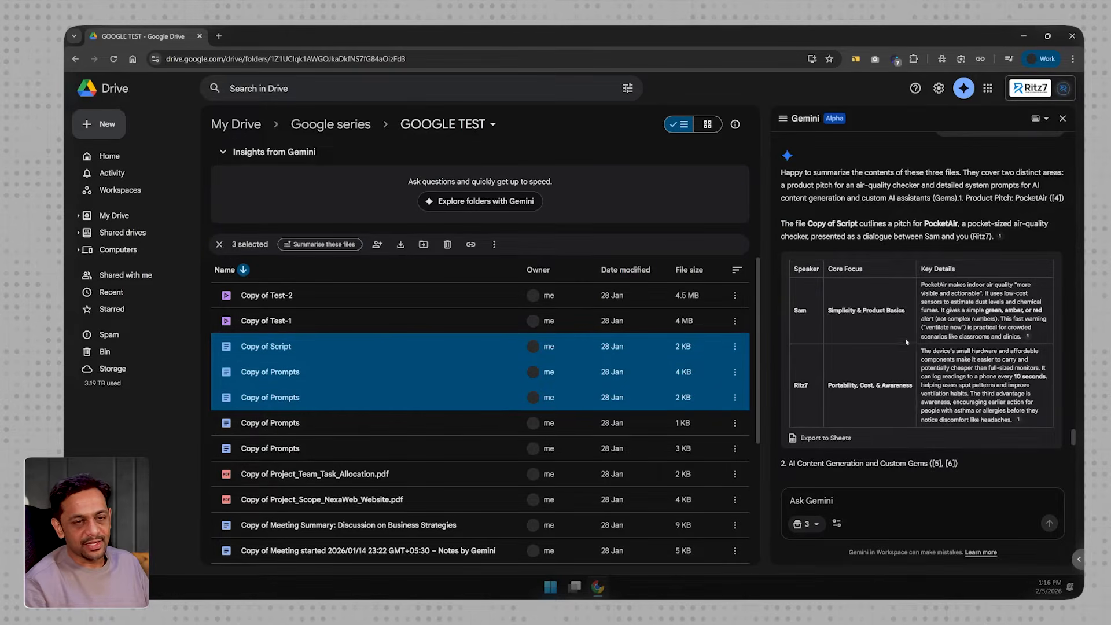
scroll(924, 395, "down", 10)
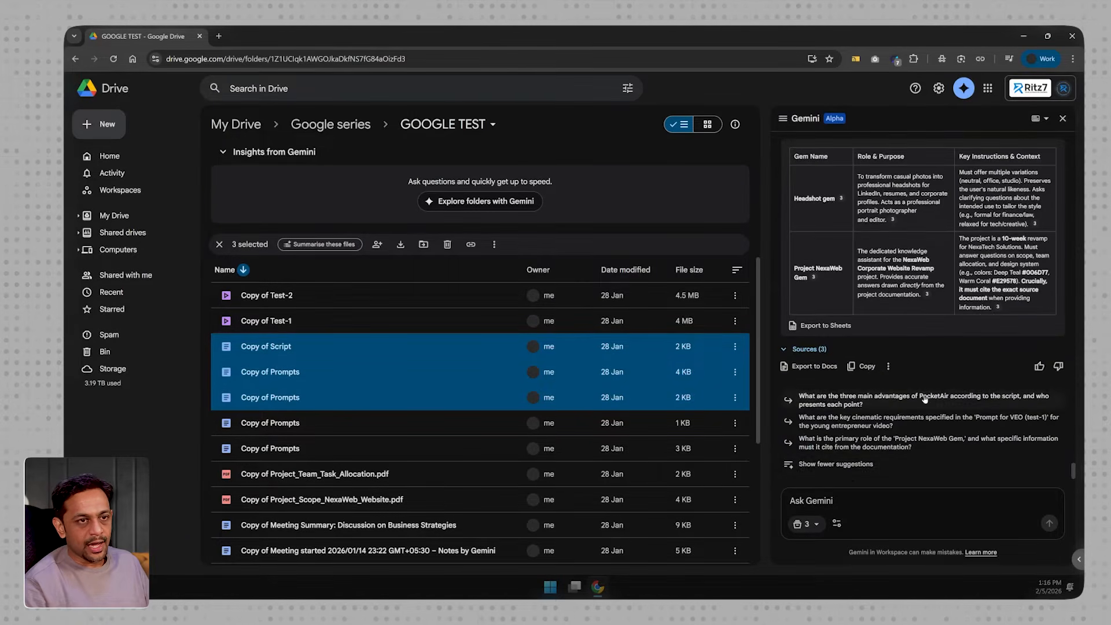
- Remove all three attached source files from the Gemini prompt
left_click(816, 526)
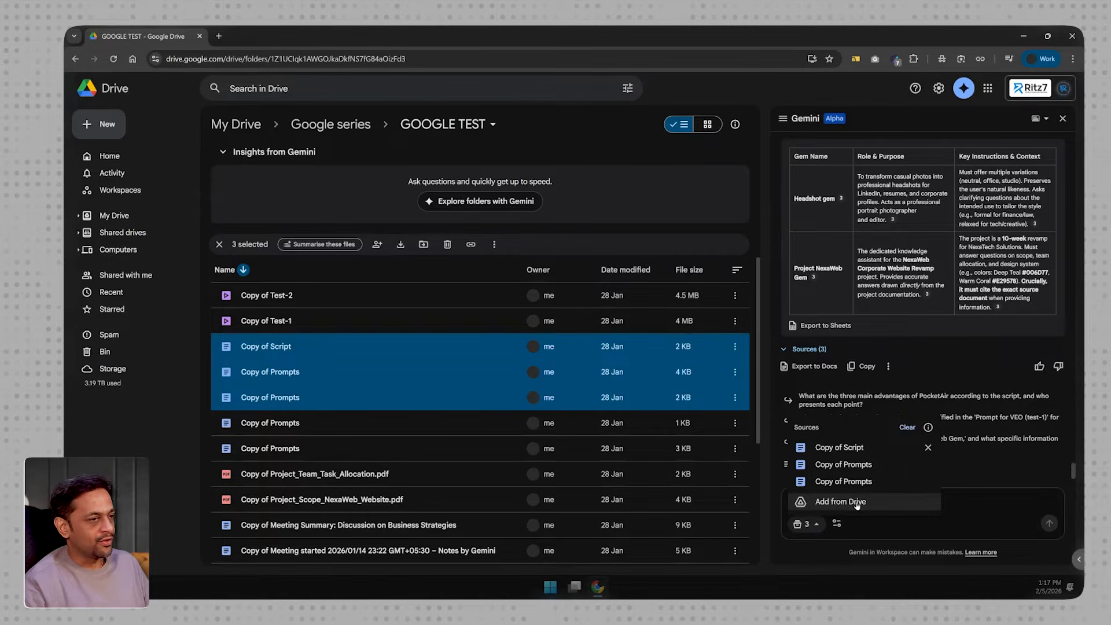
left_click(928, 447)
left_click(908, 444)
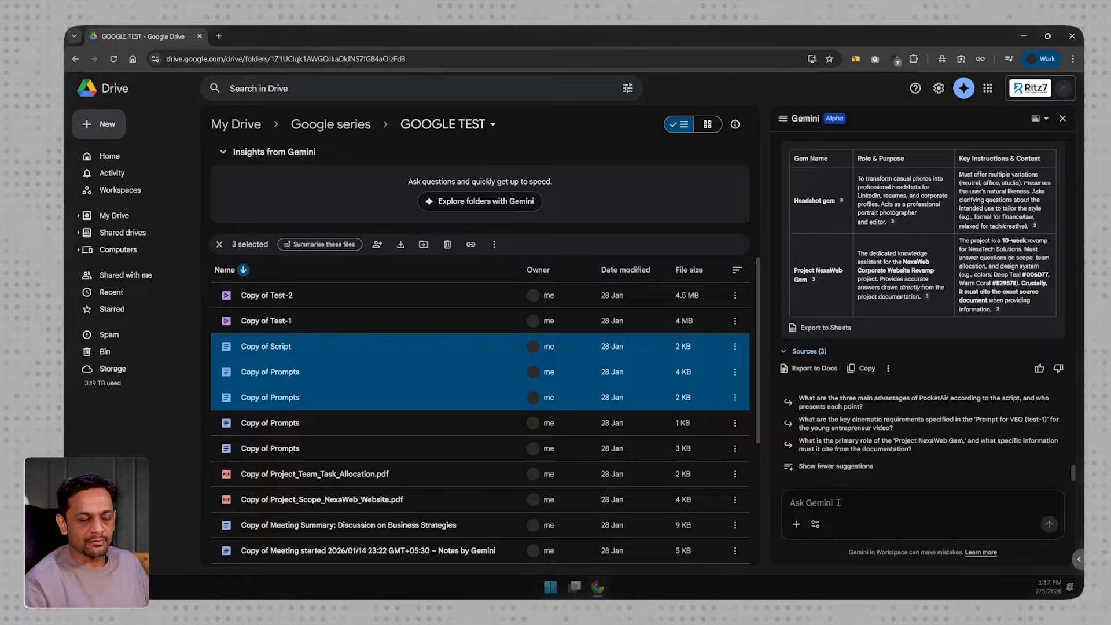
- Clear the file selection, look over the GOOGLE TEST file list, and open the suggestions for organising its files
left_click(298, 354)
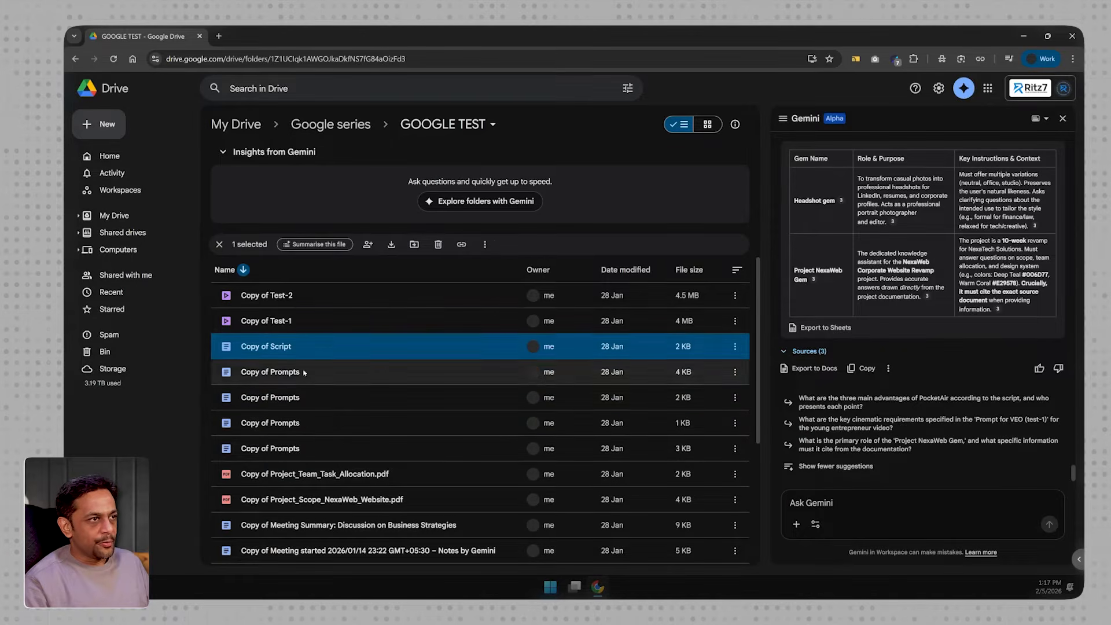
left_click(219, 246)
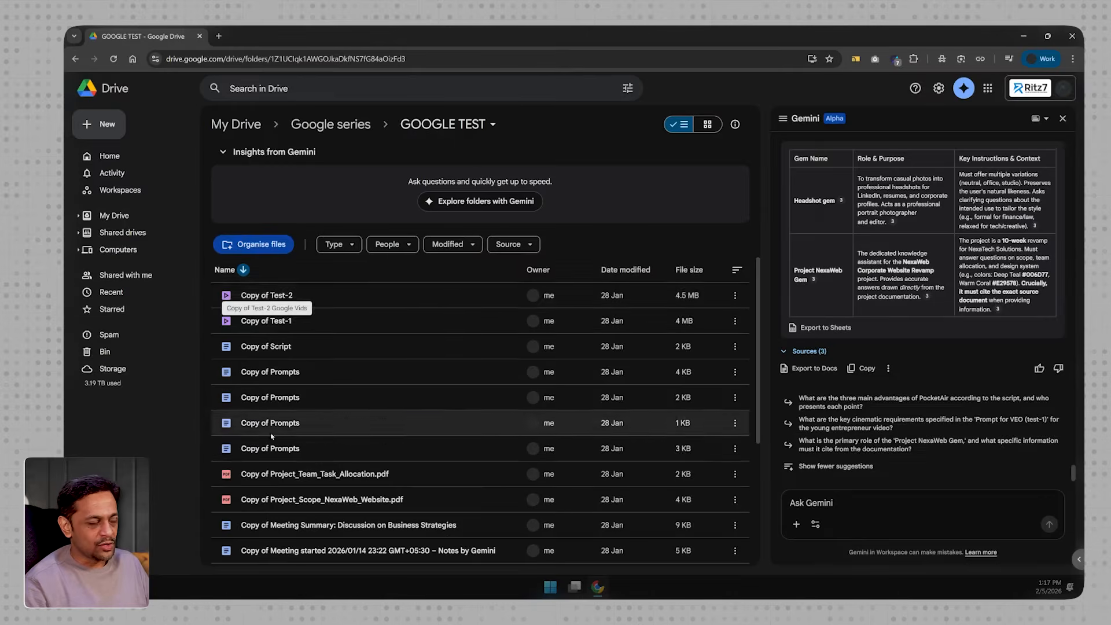
scroll(272, 471, "down", 2)
scroll(272, 472, "down", 3)
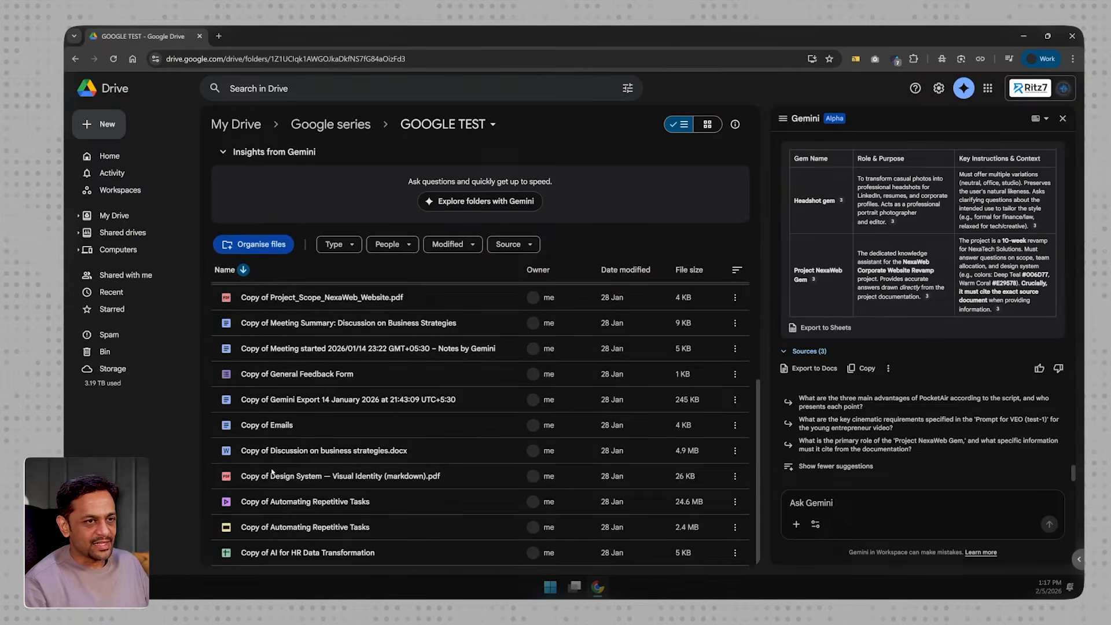
scroll(272, 471, "up", 4)
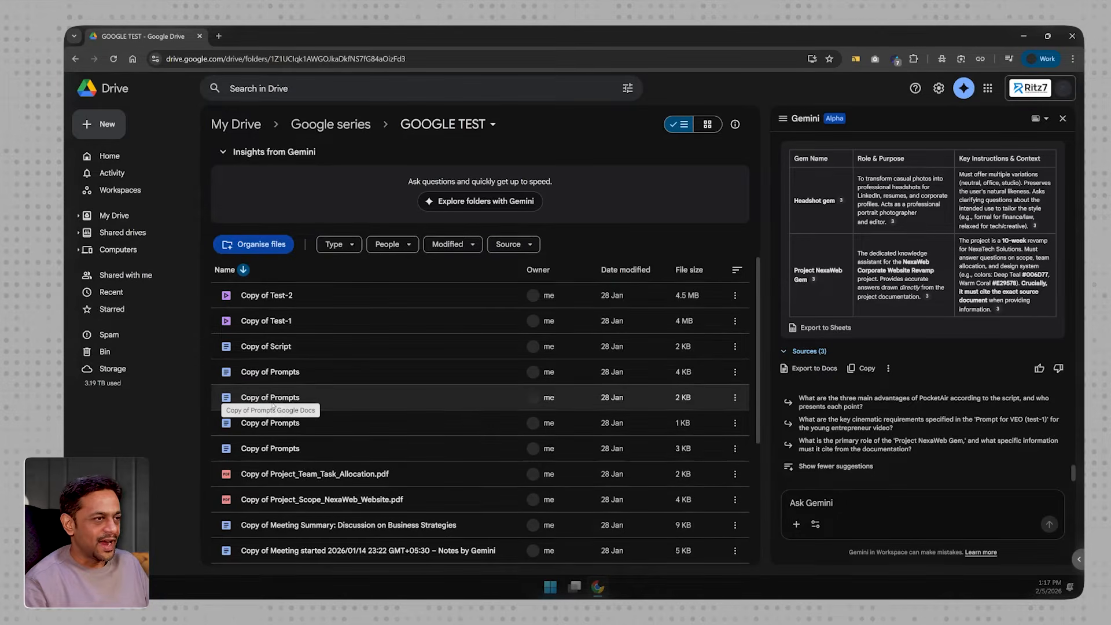
left_click(250, 244)
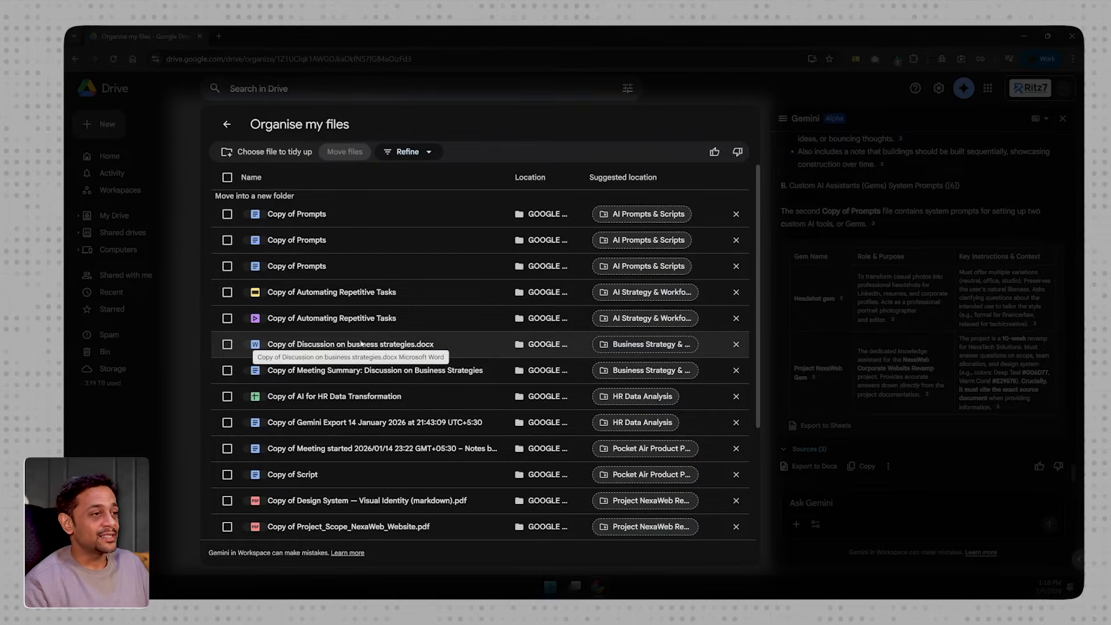
- Review the suggested folders for the files, and read through Copy of Design System — Visual Identity (markdown).pdf in preview
mouse_move(642, 216)
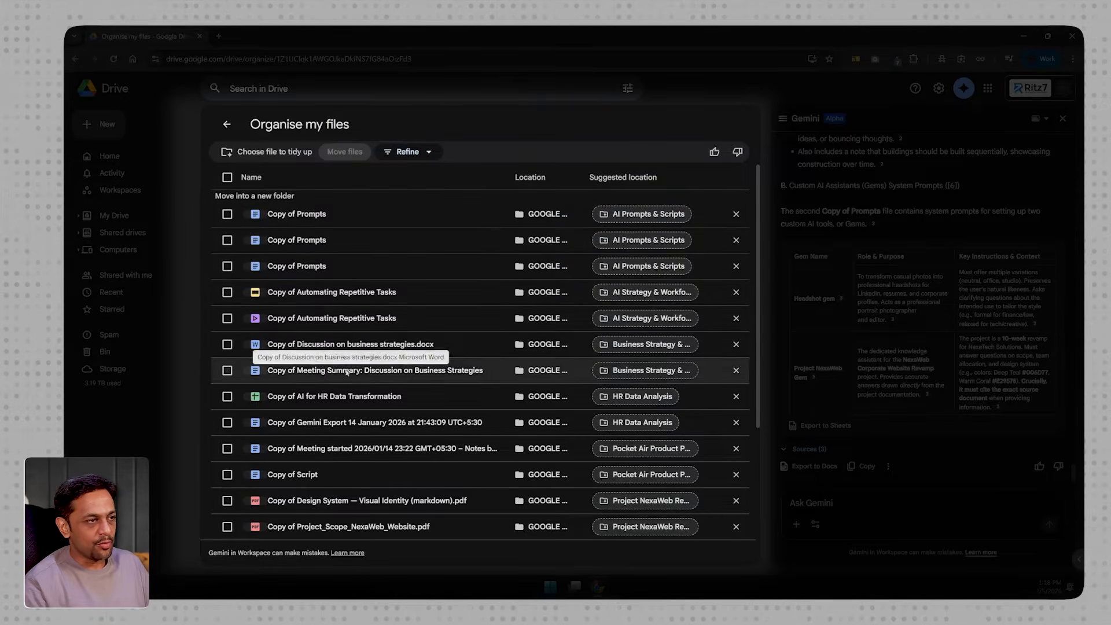
mouse_move(642, 398)
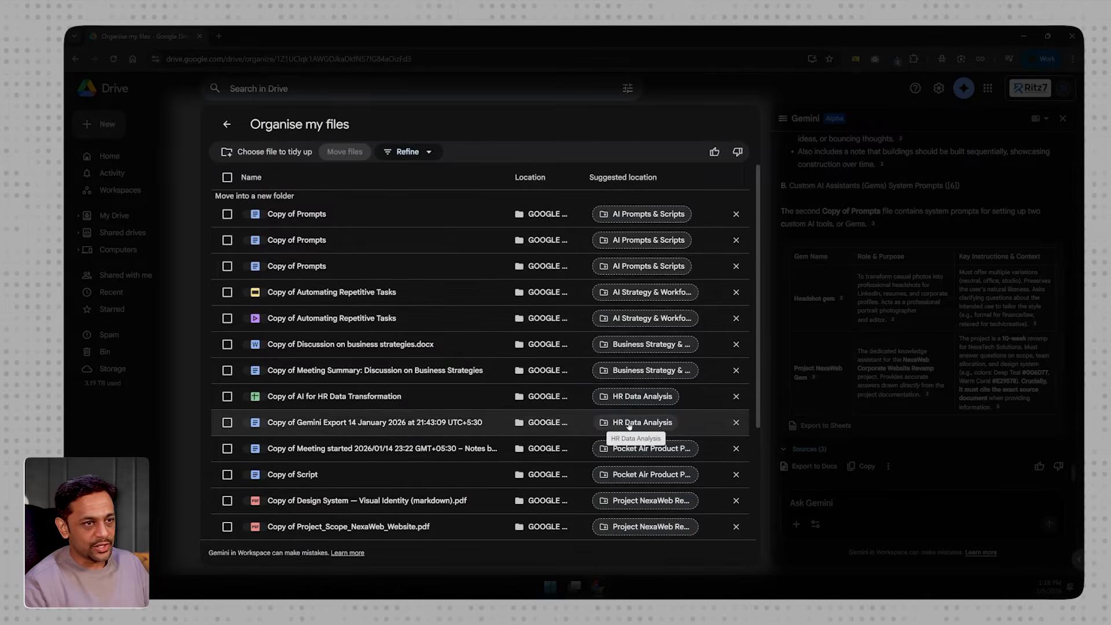
mouse_move(633, 450)
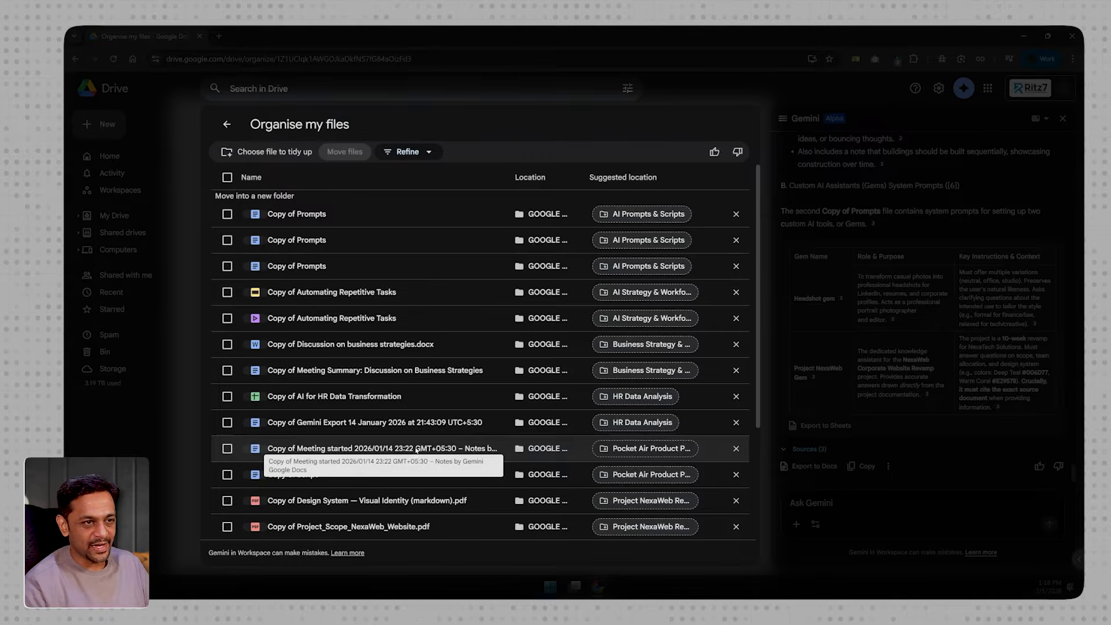
scroll(417, 450, "down", 1)
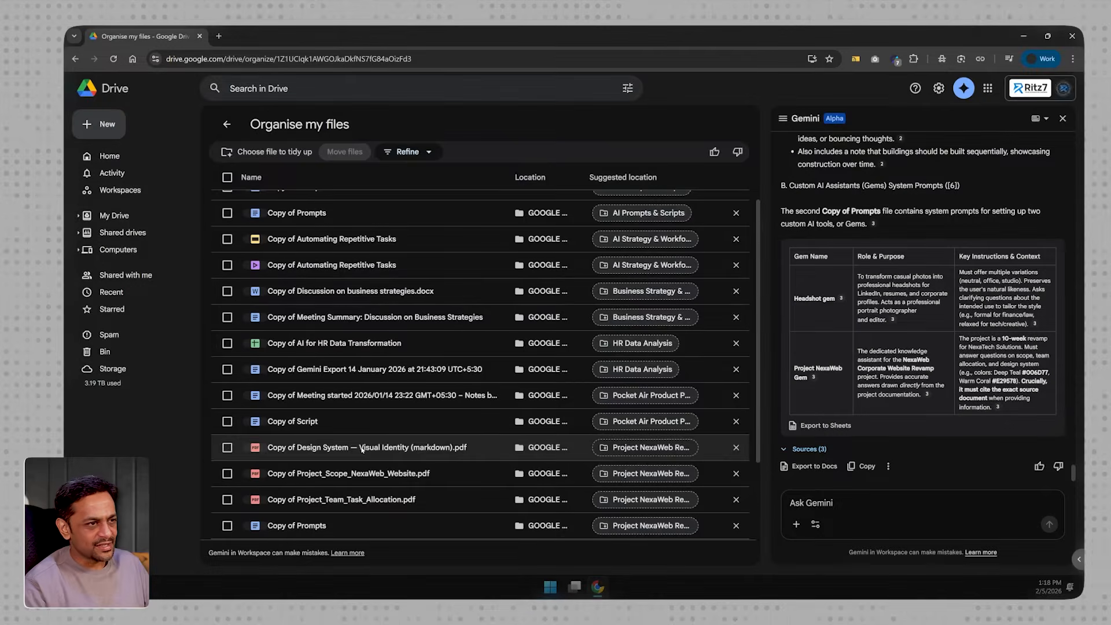
double_click(361, 448)
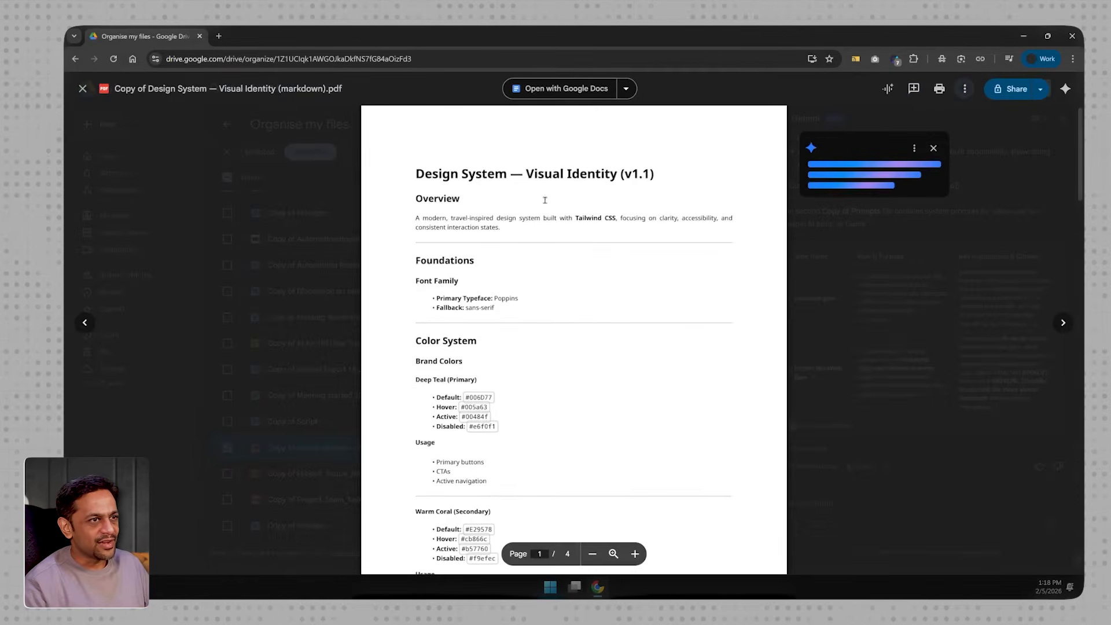
scroll(487, 292, "down", 2)
scroll(501, 289, "down", 2)
scroll(501, 289, "down", 10)
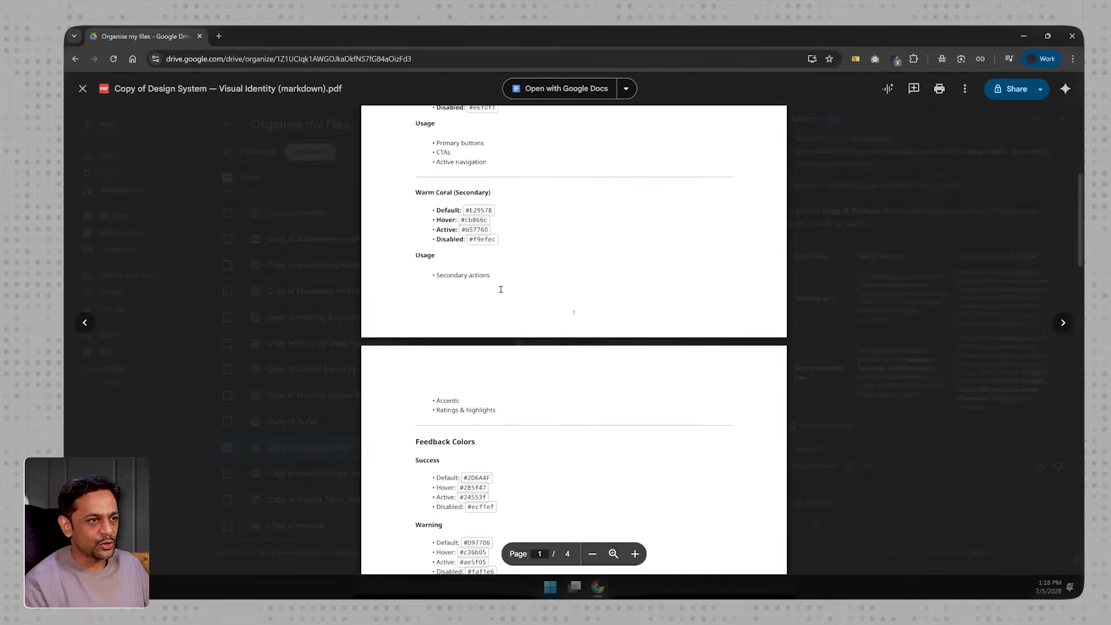
scroll(501, 290, "down", 4)
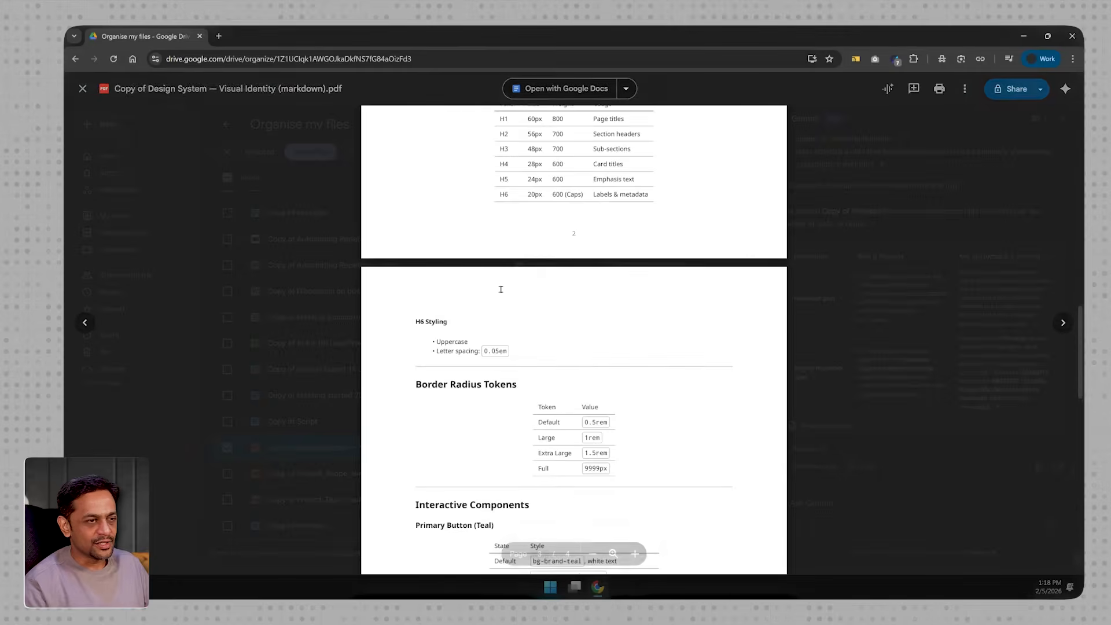
scroll(501, 289, "down", 10)
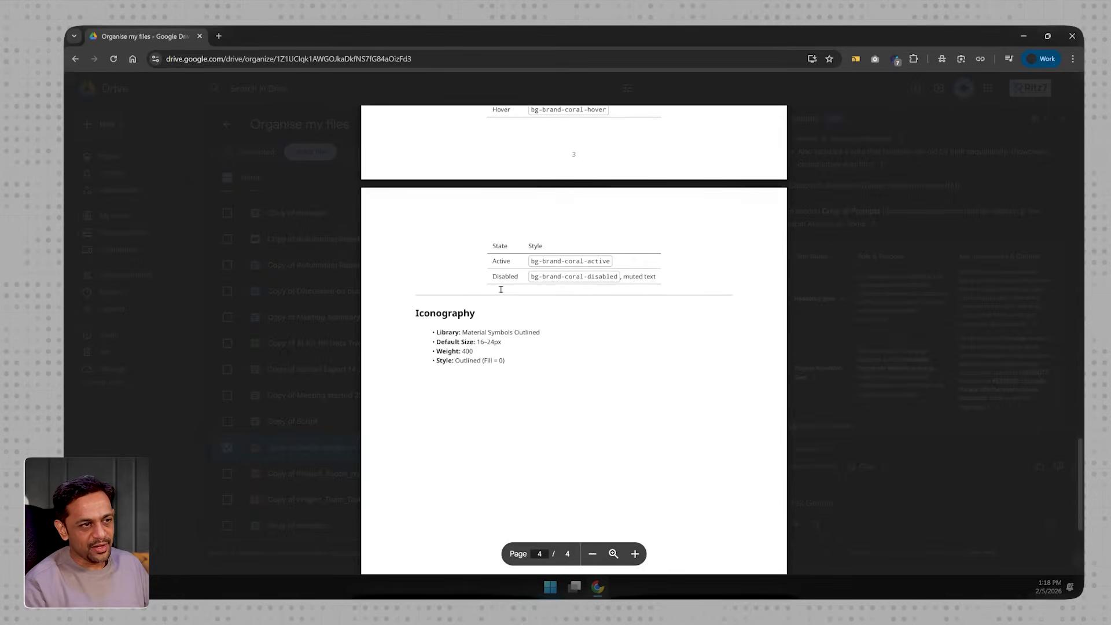
key("Escape")
- Preview Copy of Project_Scope_NexaWeb_Website.pdf, highlight its project name, and close the preview
left_click(398, 472)
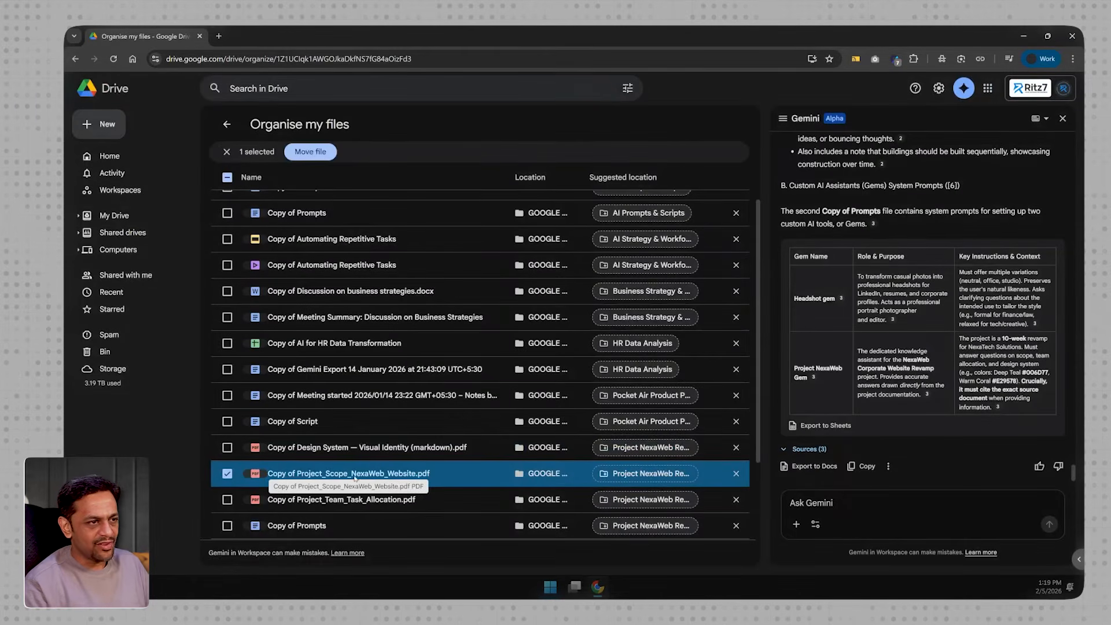
double_click(396, 474)
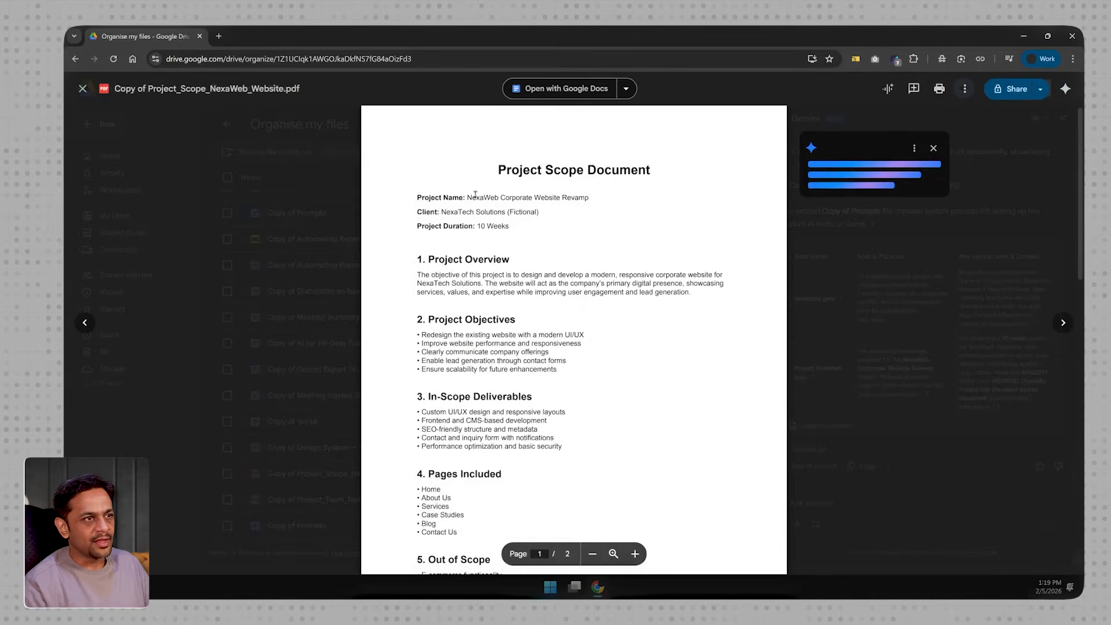
left_click_drag(467, 197, 581, 198)
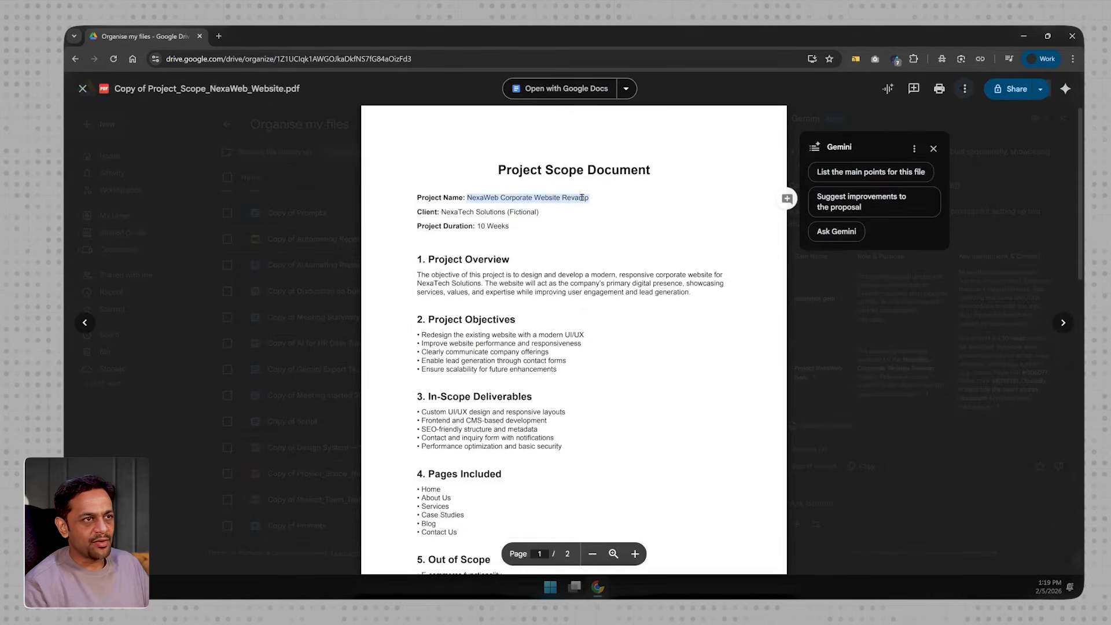
key("Escape")
key("Escape")
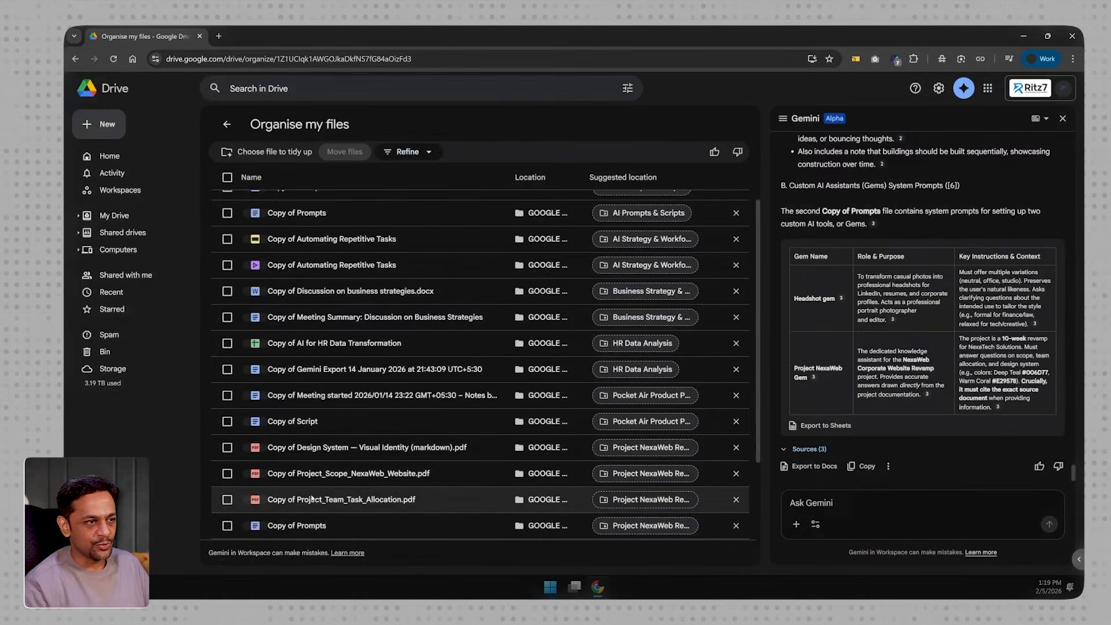
- Preview Copy of Project_Team_Task_Allocation.pdf, read the team responsibilities, and return to the organising suggestions
left_click(346, 499)
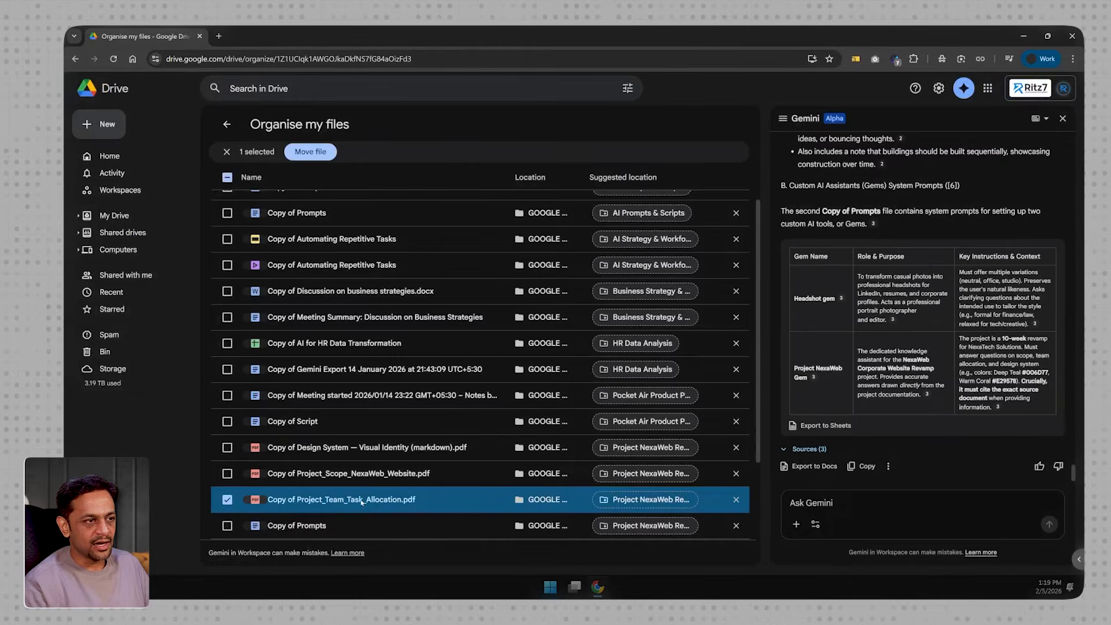
double_click(362, 501)
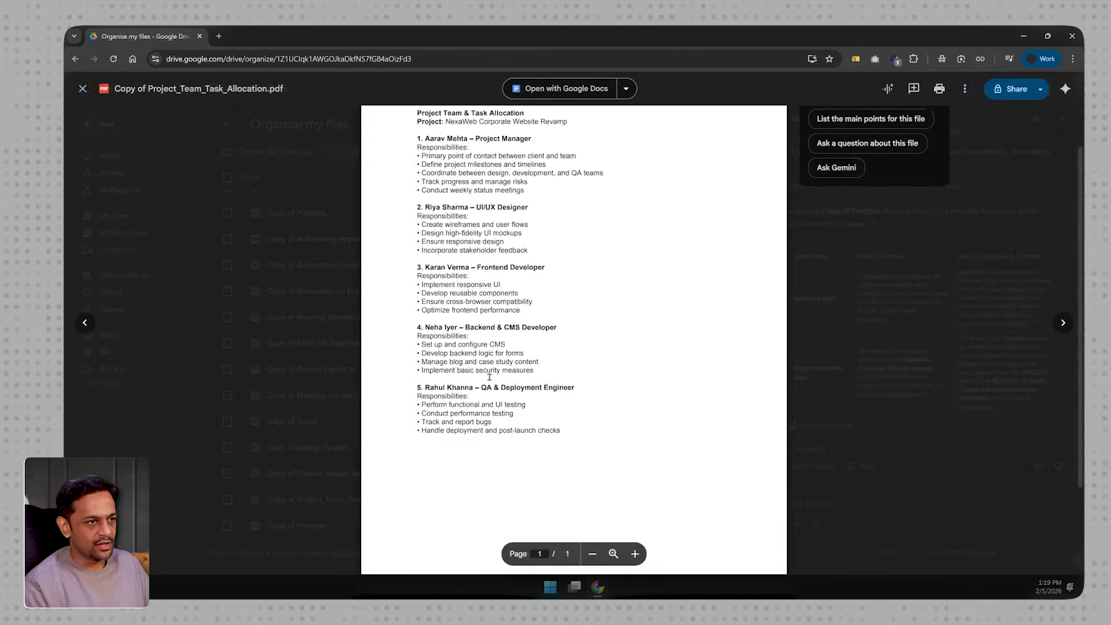
scroll(489, 418, "down", 2)
left_click(335, 445)
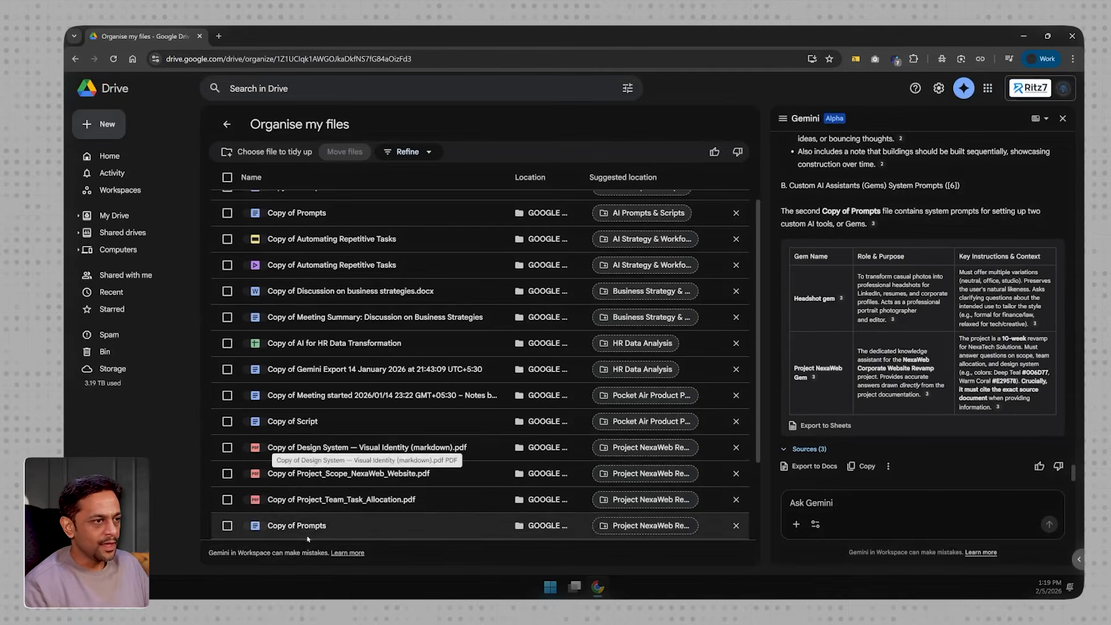
- Look over the remaining suggestions and examine the folder suggested for Copy of Test-1
scroll(382, 463, "down", 2)
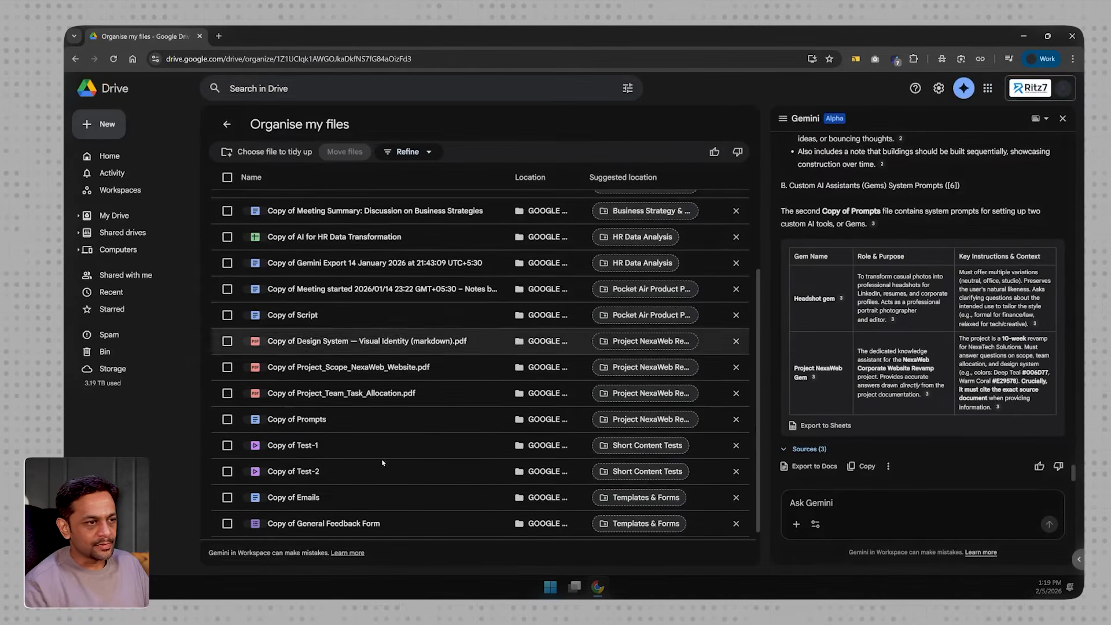
left_click(288, 446)
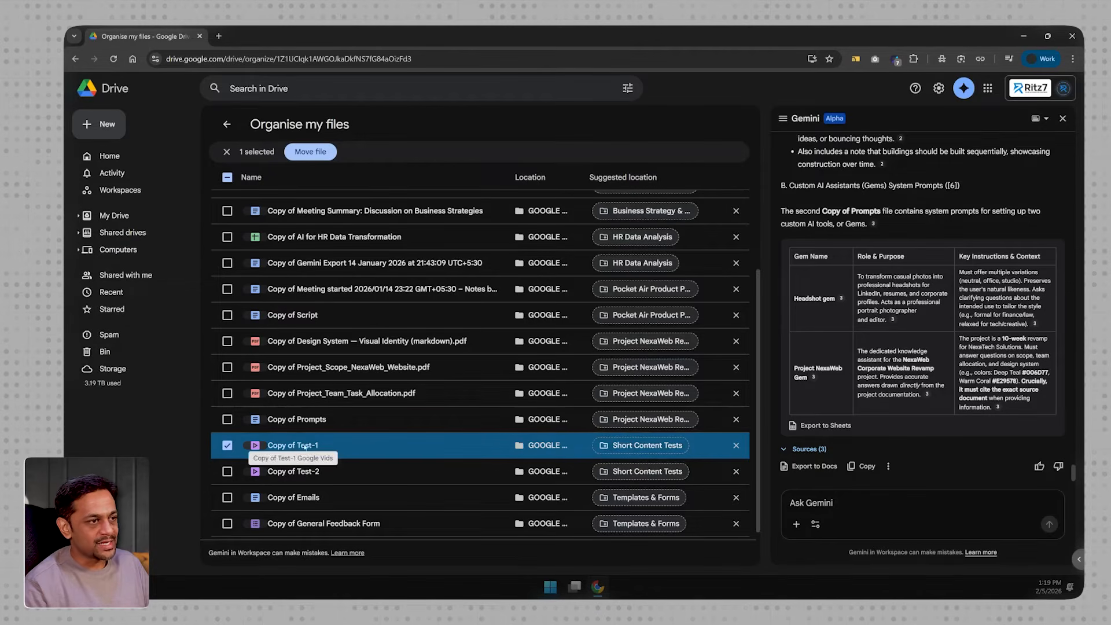
mouse_move(633, 449)
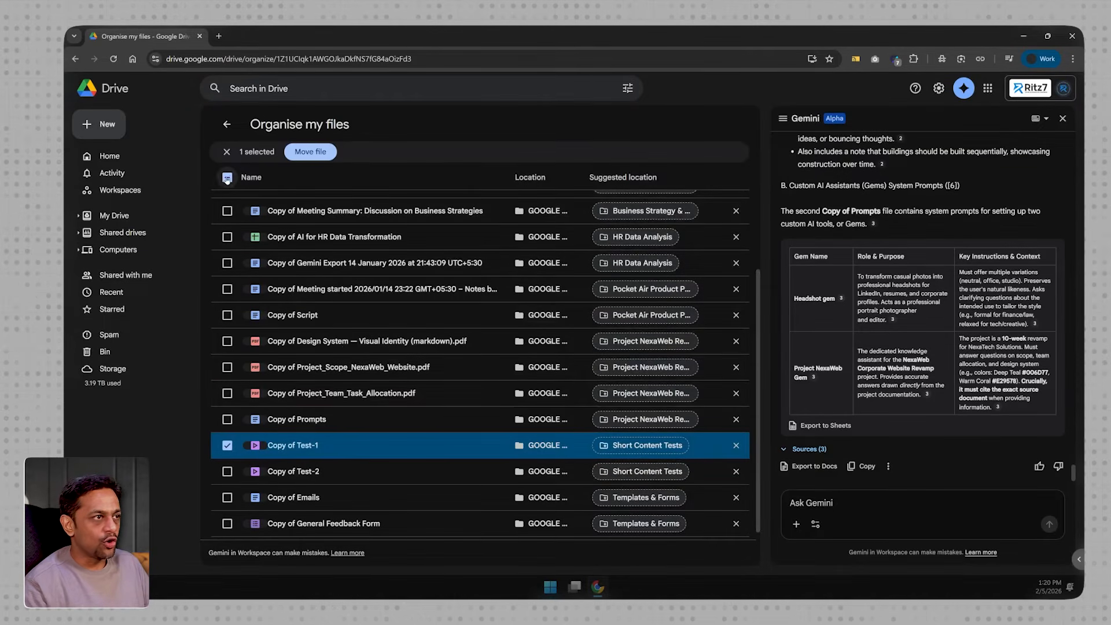
left_click(228, 178)
left_click(228, 177)
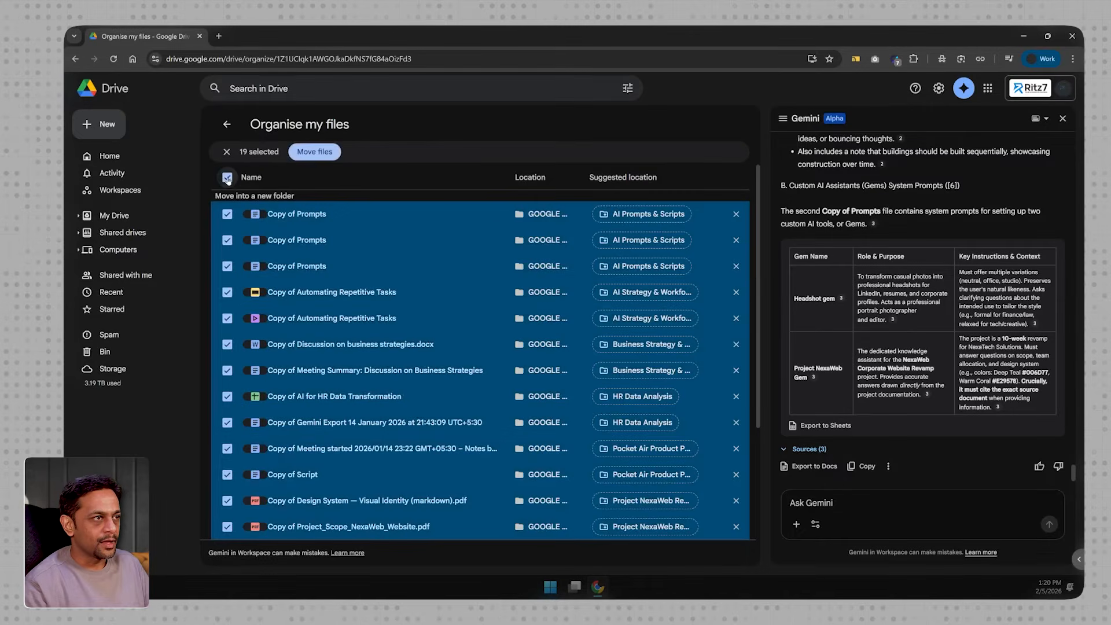
left_click(320, 153)
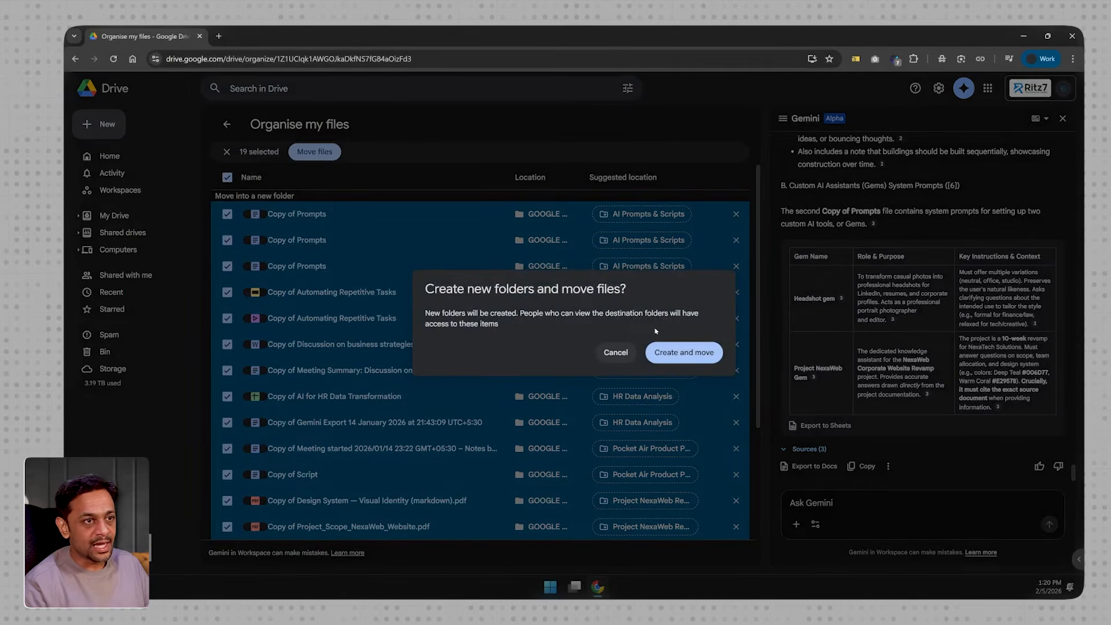
left_click(615, 352)
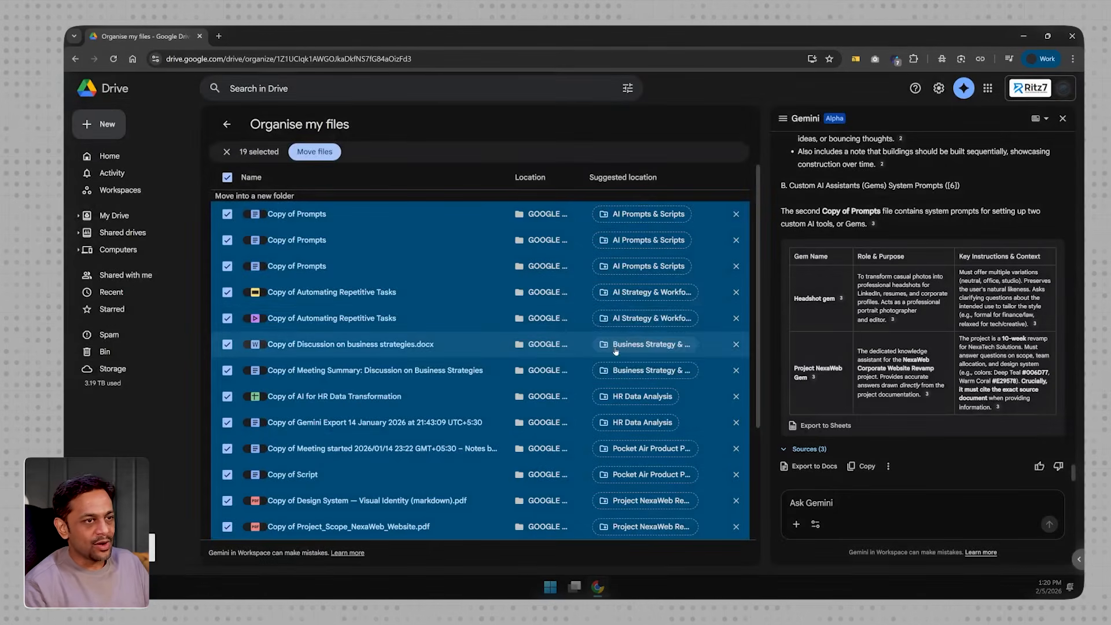
left_click(227, 177)
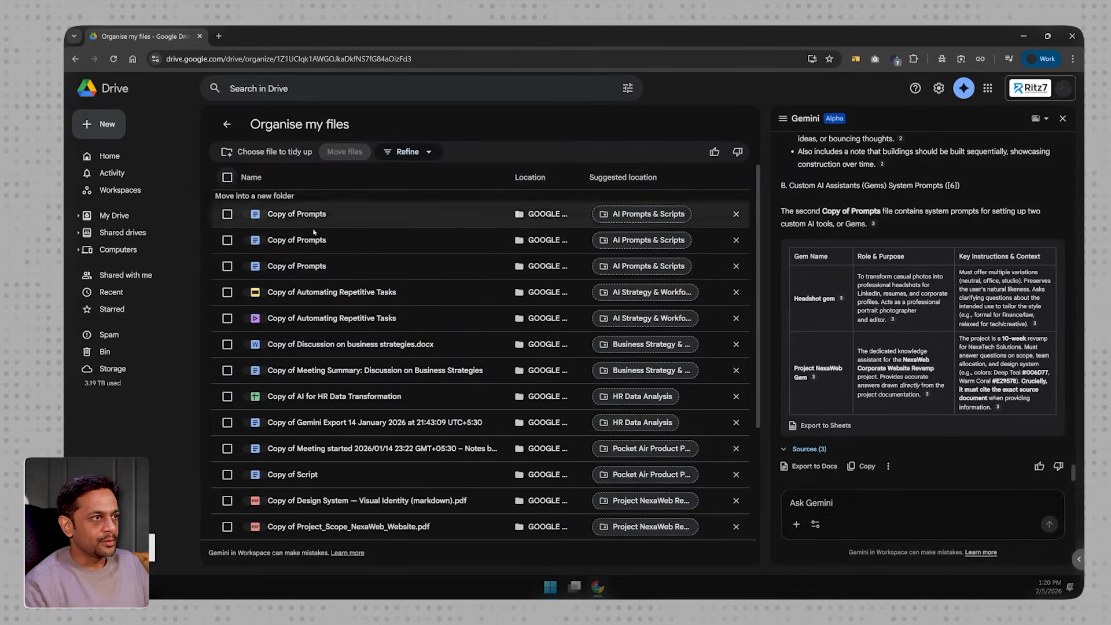
- Refine the organising suggestions with Shorten folder names, and review the new suggested locations
left_click(407, 153)
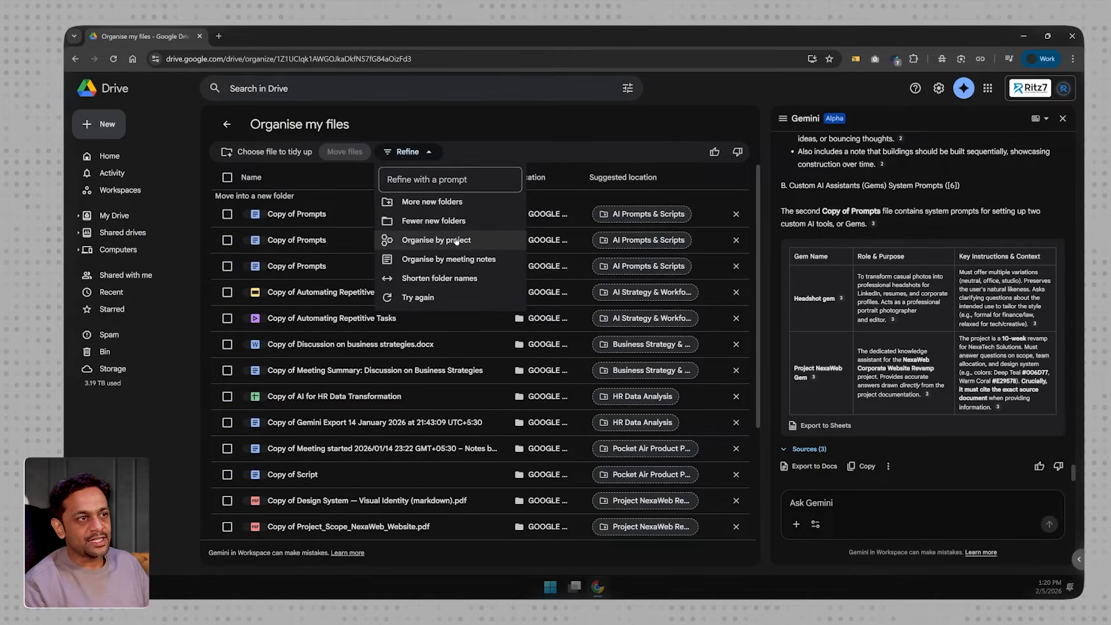
left_click(435, 278)
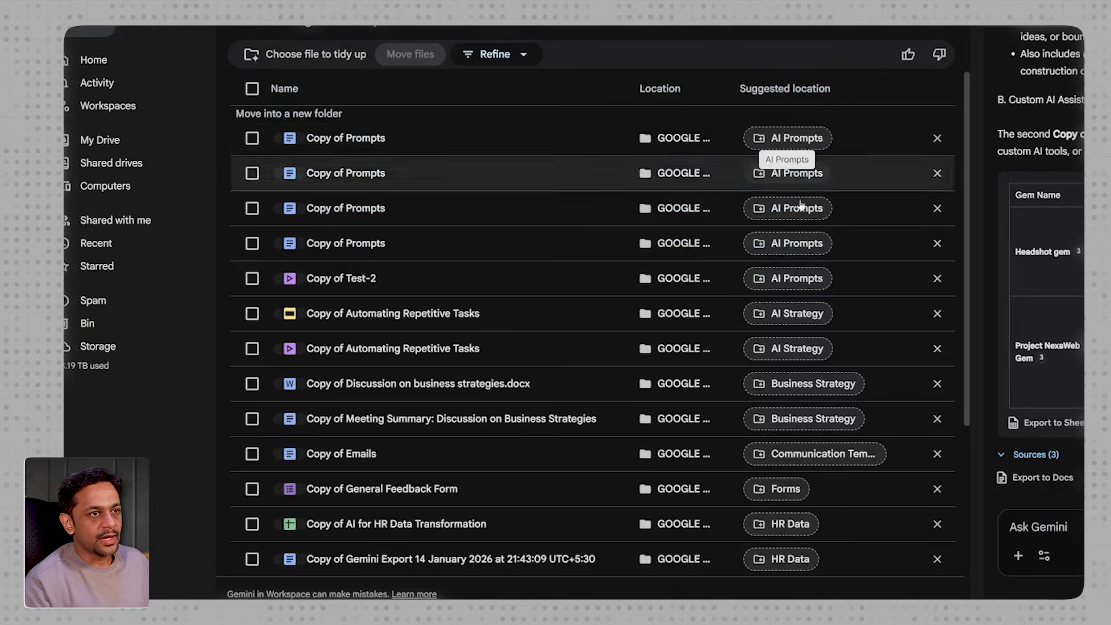
mouse_move(832, 386)
mouse_move(811, 460)
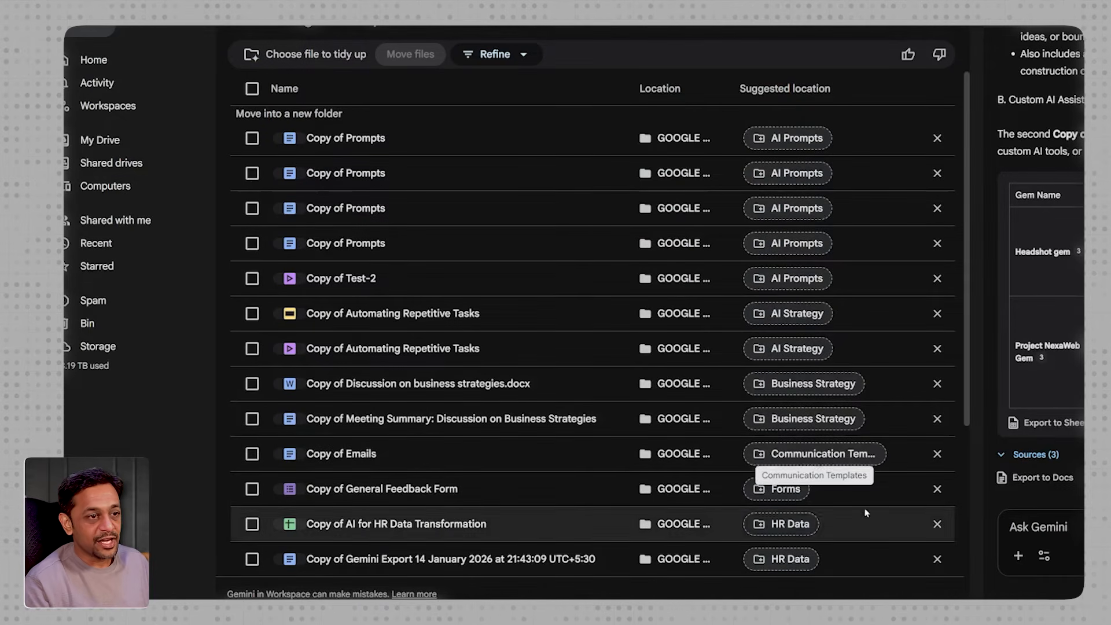
mouse_move(771, 516)
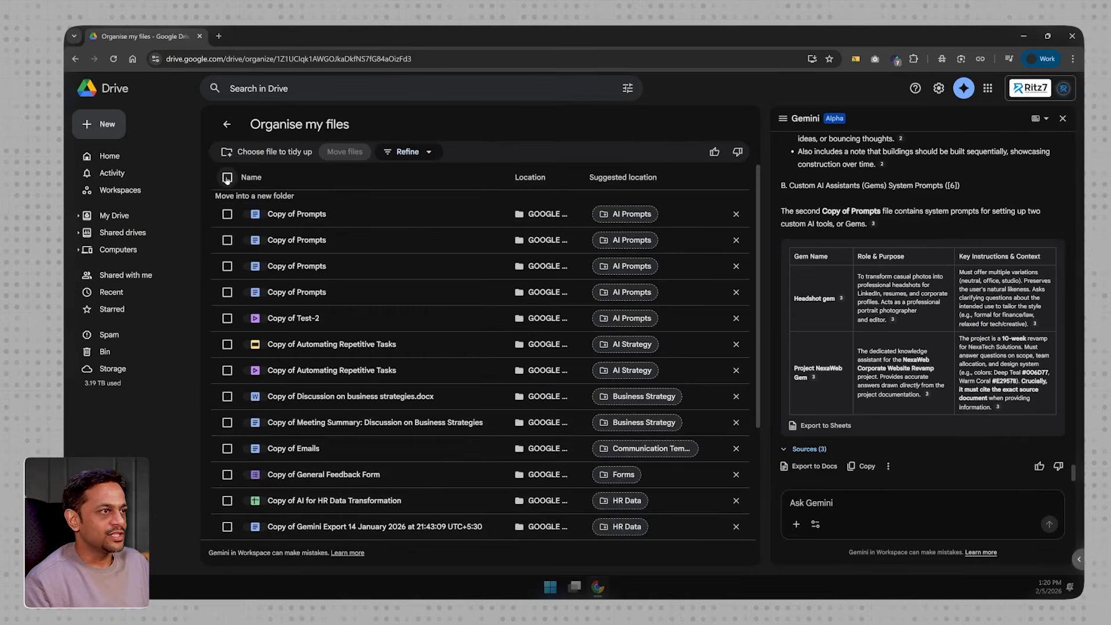
- Select all the suggested files, and create the new folders and move the files into them
left_click(227, 178)
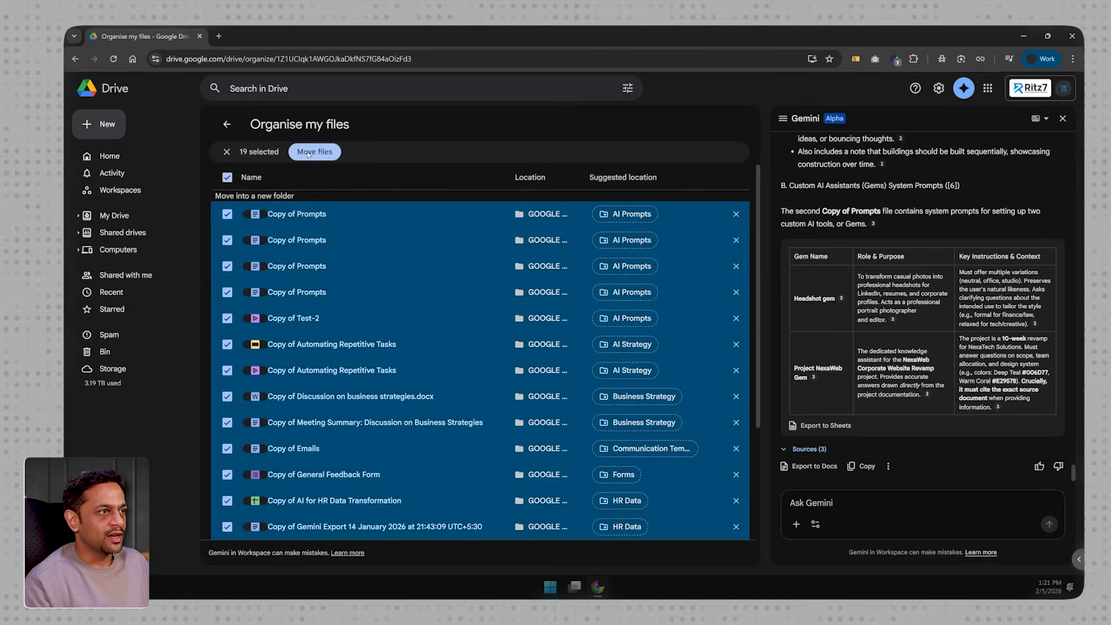
left_click(308, 152)
left_click(689, 352)
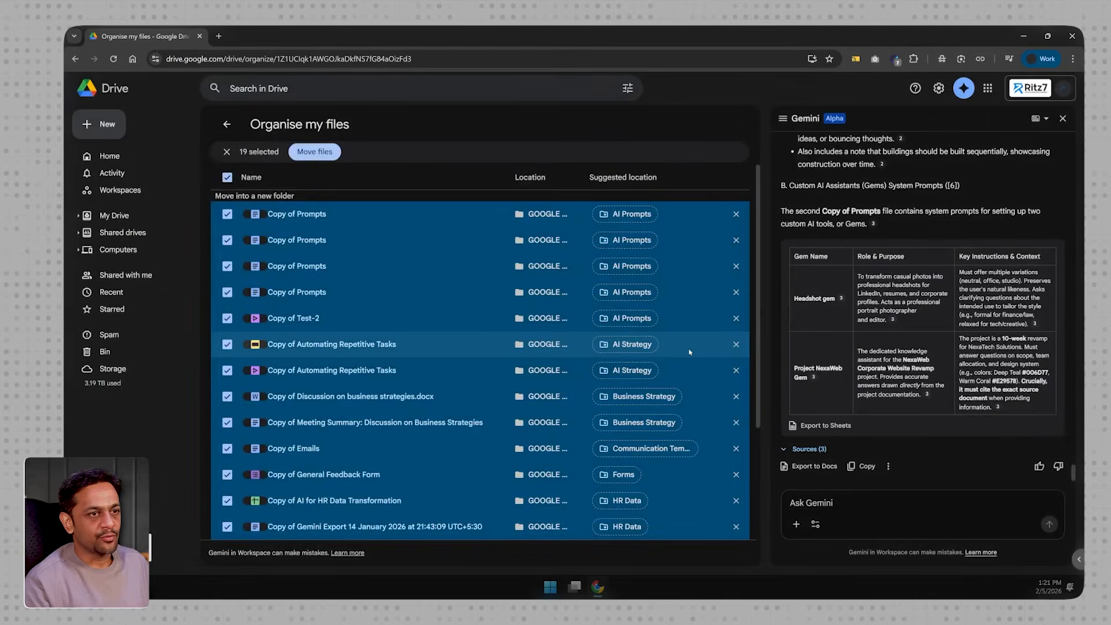
- Return to the GOOGLE TEST folder and check the contents of the new Project NexaWeb folder
left_click(226, 124)
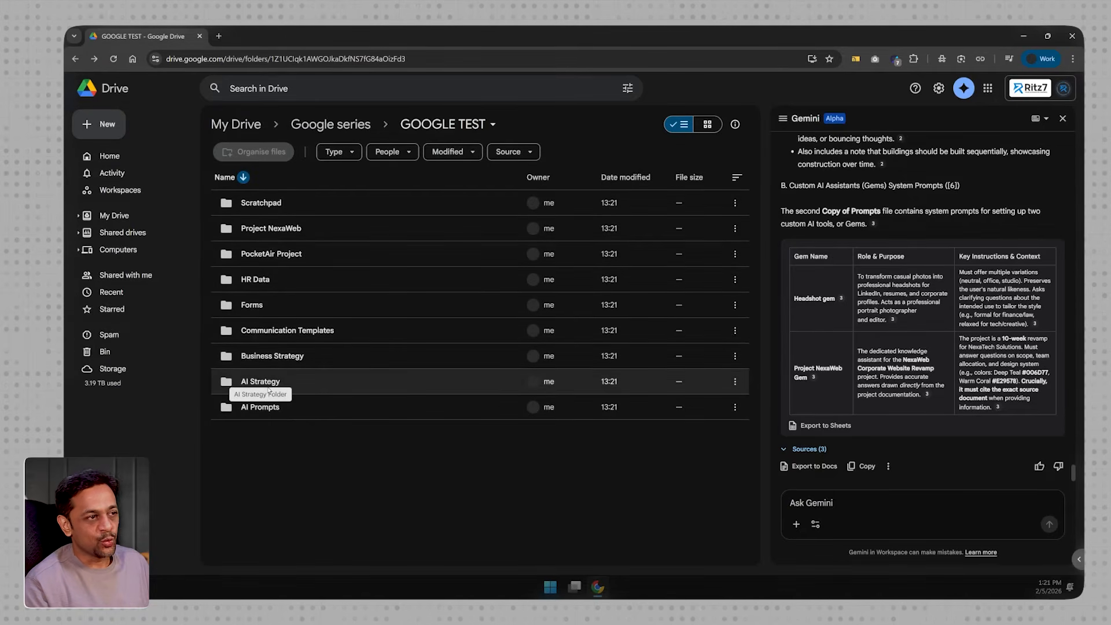
double_click(257, 228)
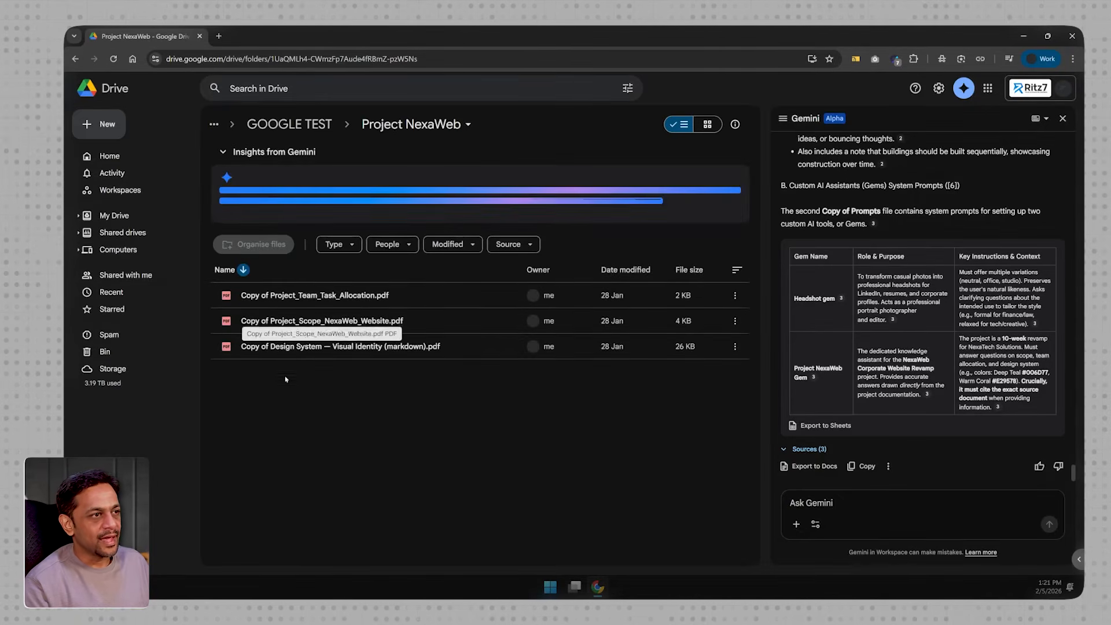
left_click(287, 125)
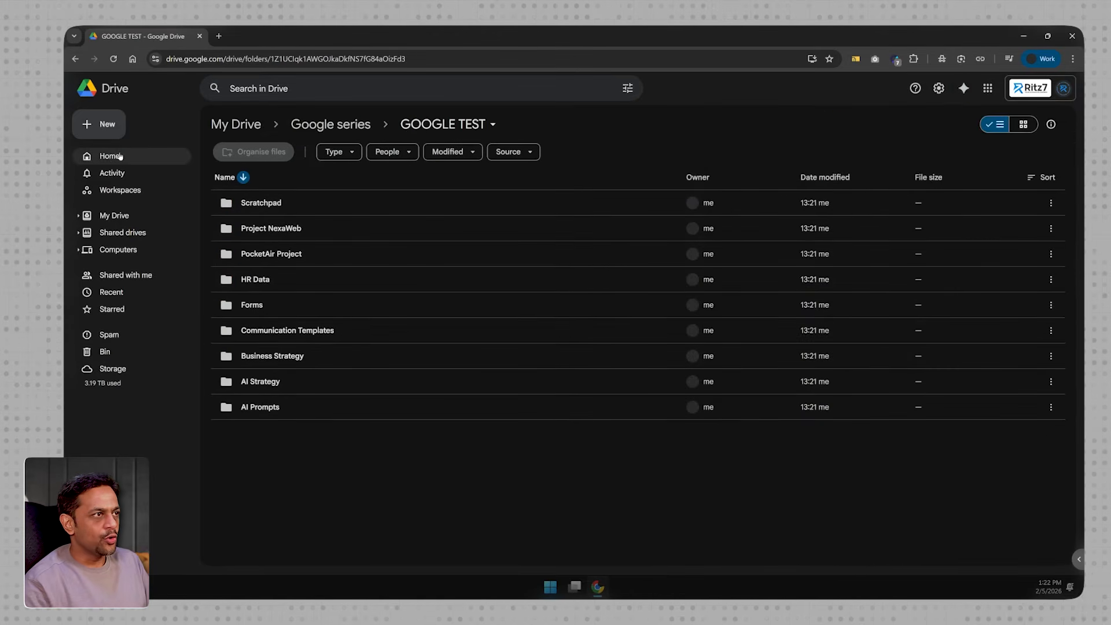
- Go to the Drive home page and list only files of the type Photos & images
left_click(115, 156)
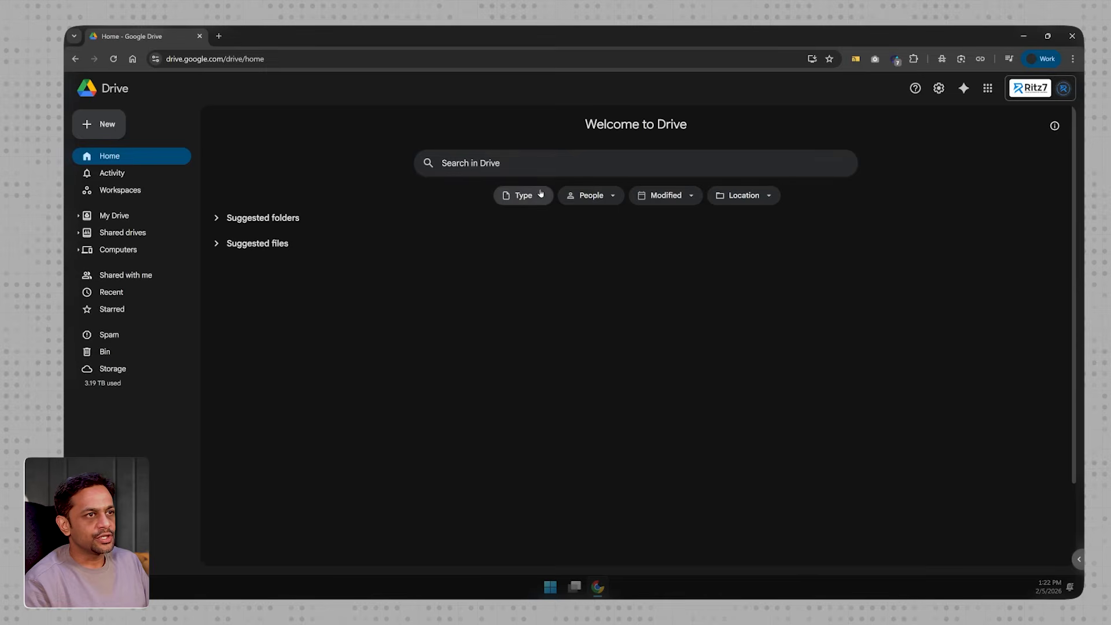
left_click(523, 195)
left_click(547, 368)
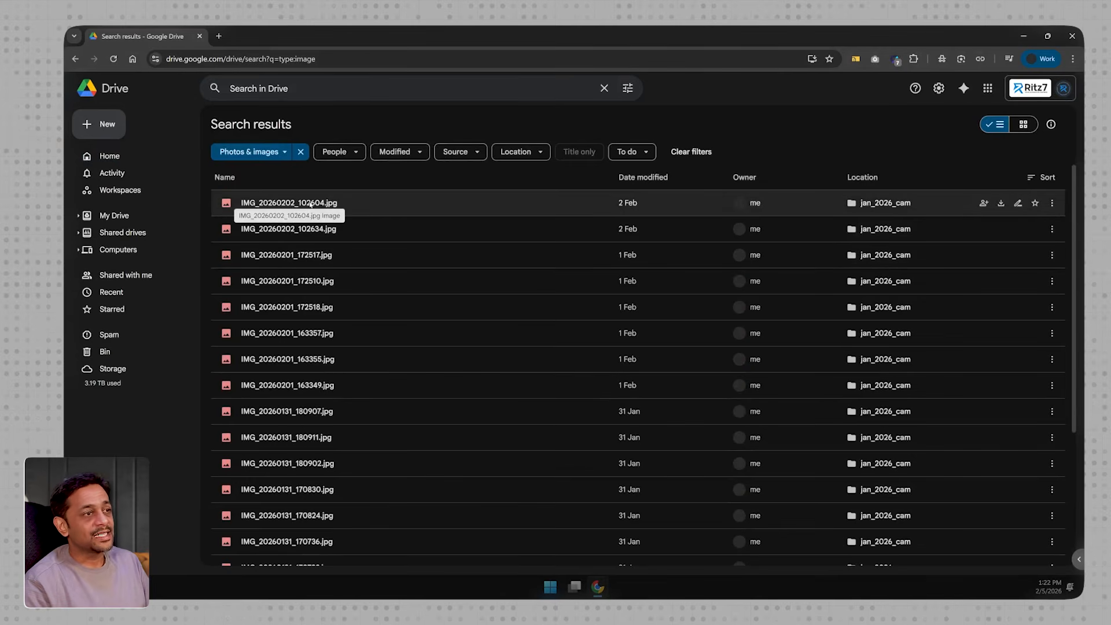
- Preview IMG_20260202_102604.jpg, have Gemini summarise the image, and close the Gemini response
left_click(312, 212)
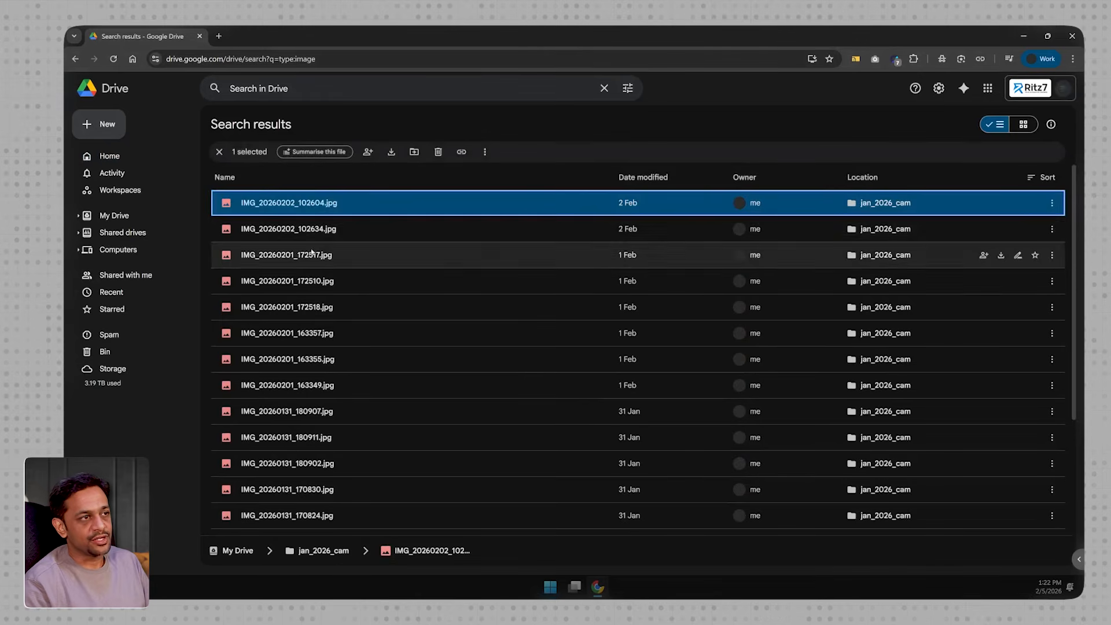
double_click(298, 204)
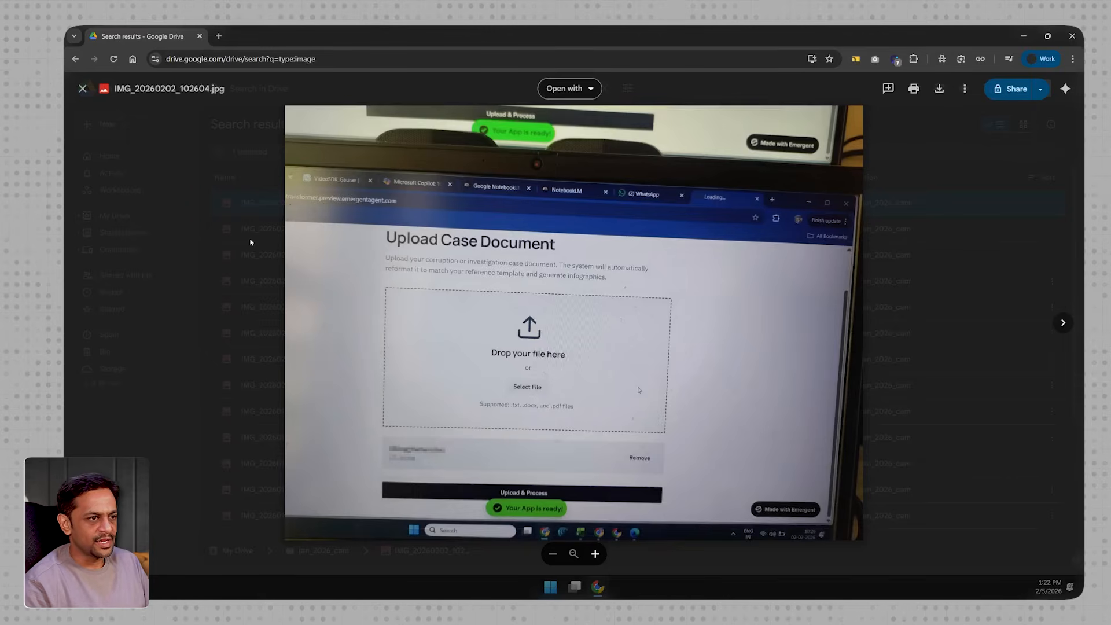
key("Escape")
left_click(307, 152)
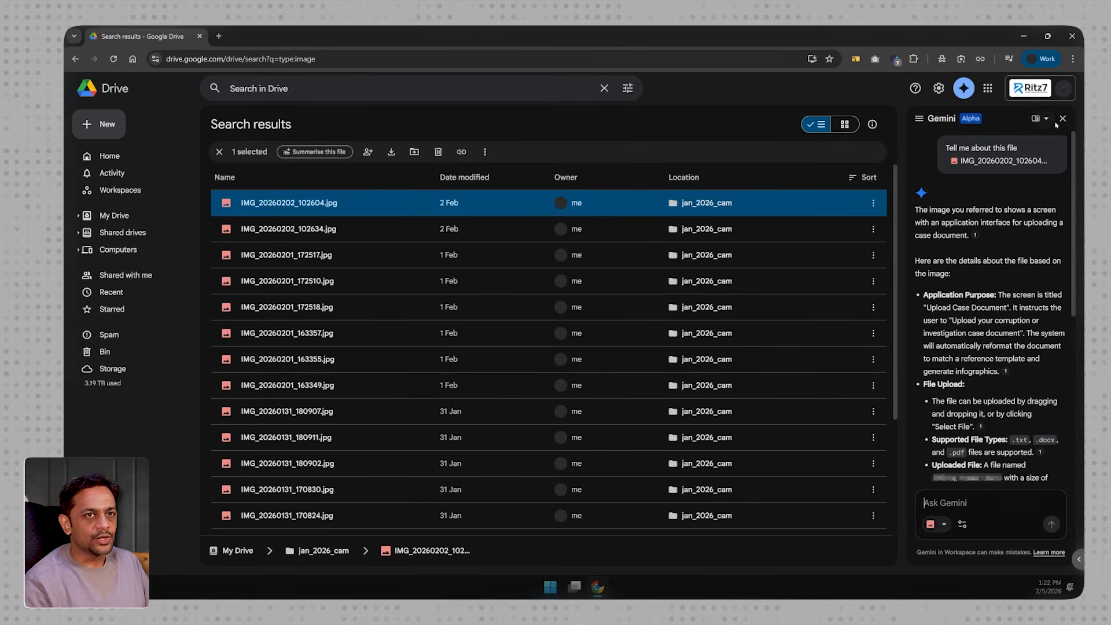
left_click(1062, 119)
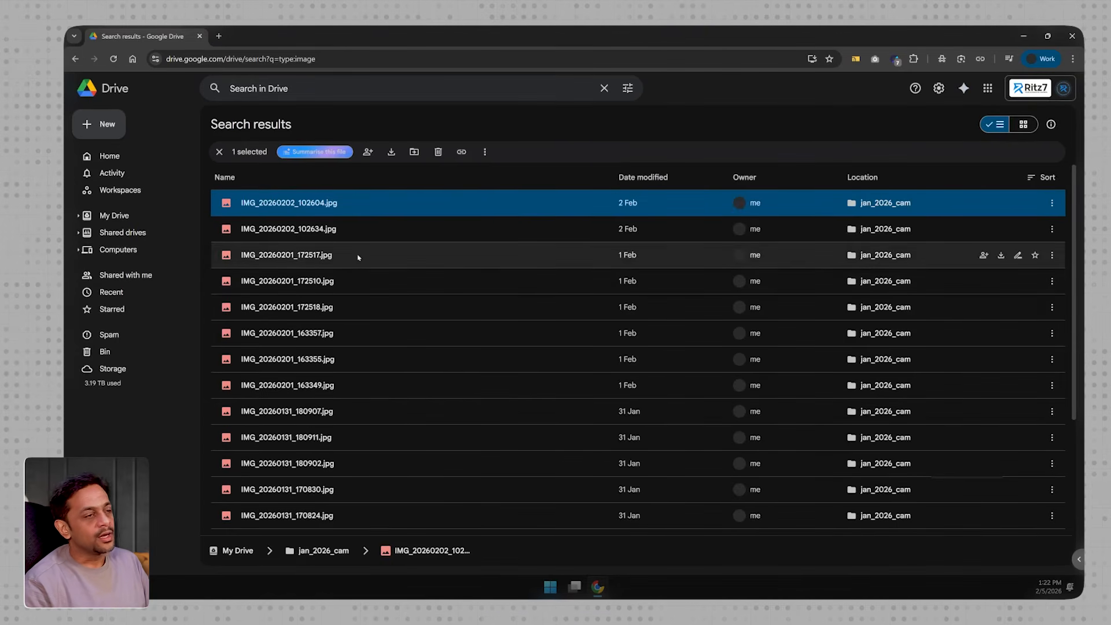
- In the AI Prompts folder, check whether Gemini can summarise Copy of Test-2 and the first Copy of Prompts
left_click(307, 254, "shift")
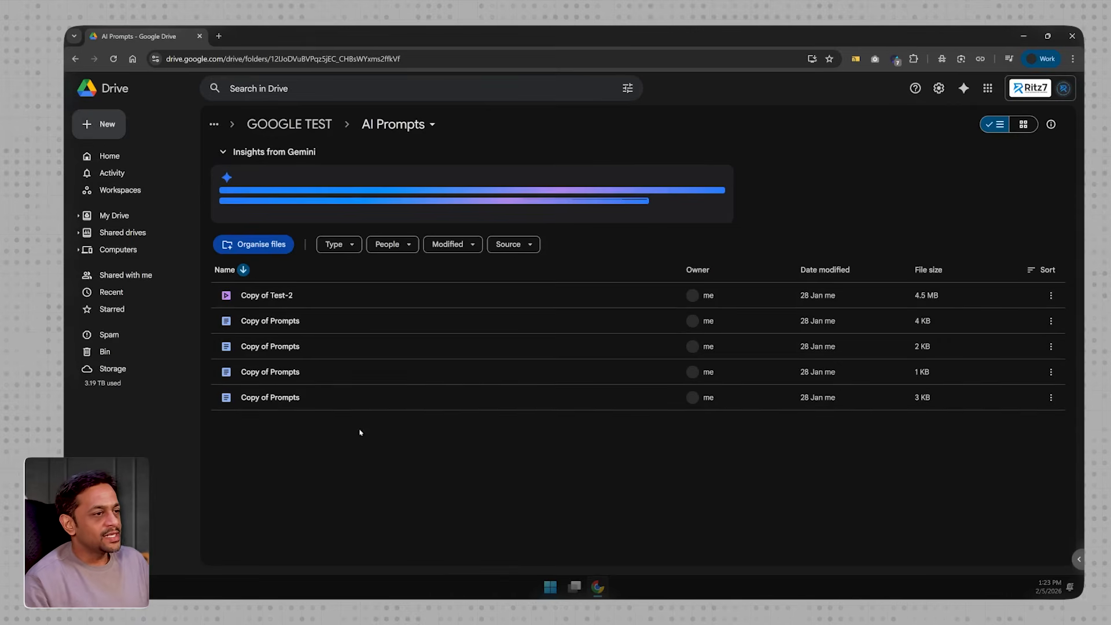
left_click(271, 296)
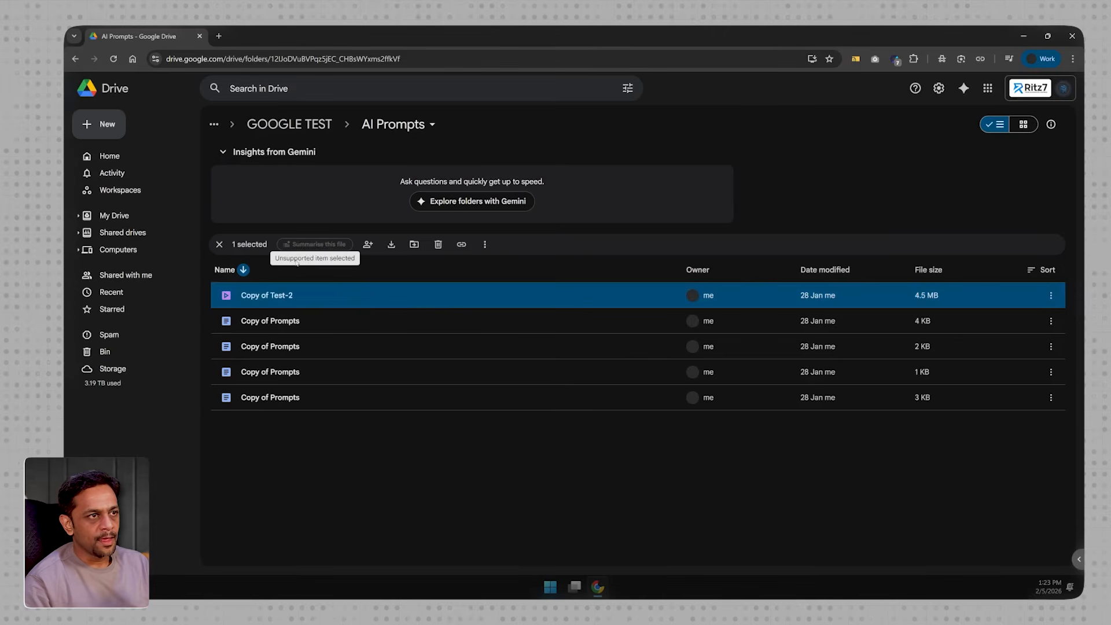
left_click(274, 322)
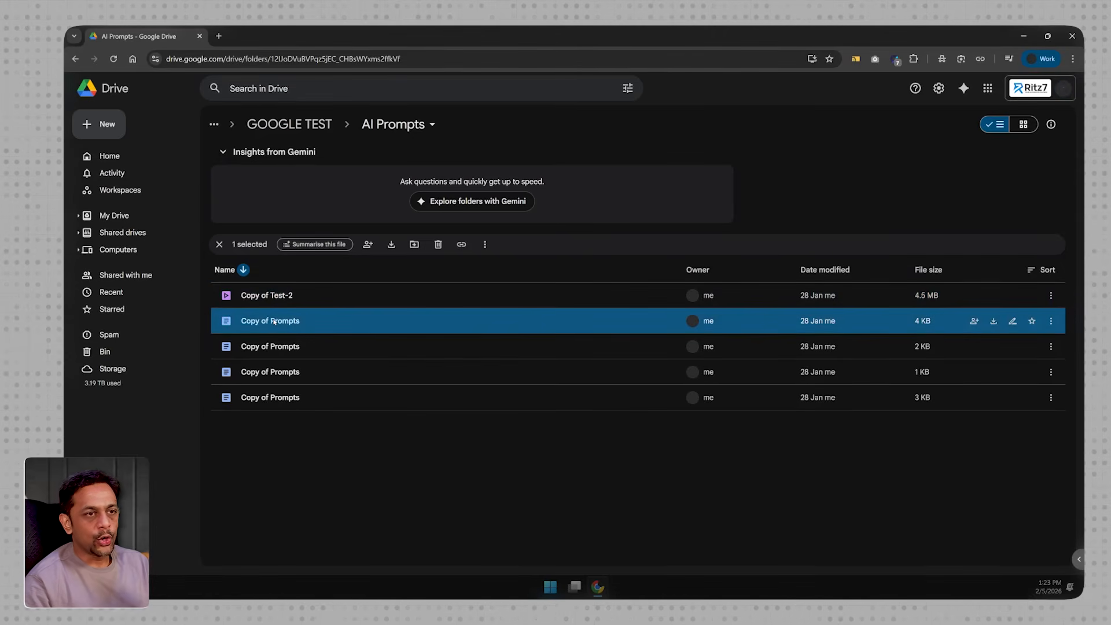